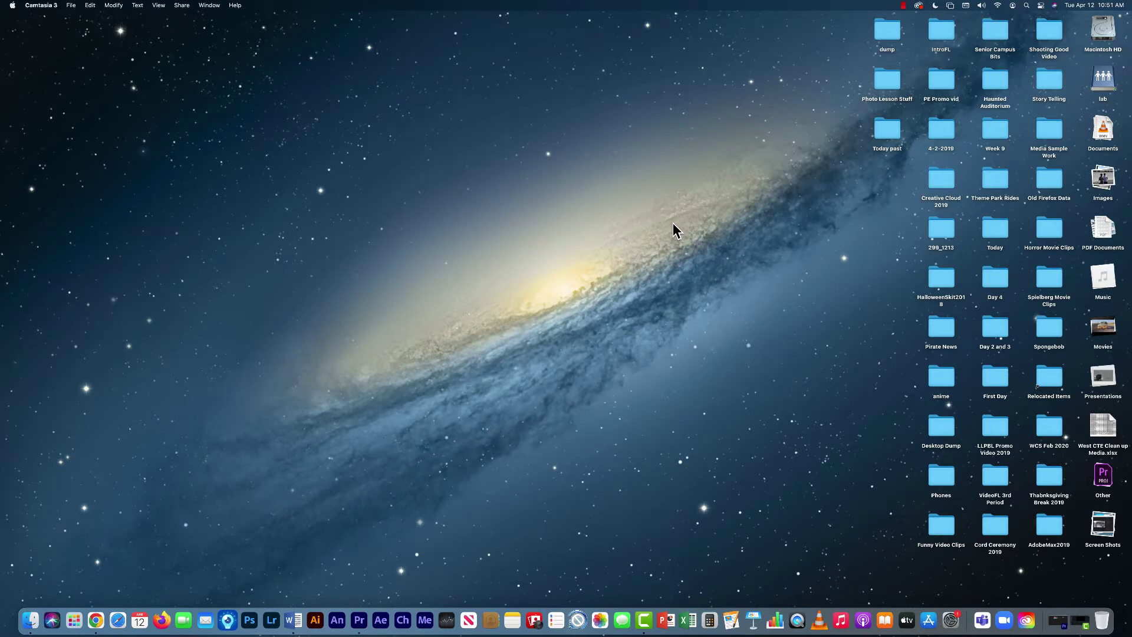
Open Documents > PrBasics in a Finder window and move the window up and right
{"action": "left_click", "coordinate": [32, 619]}
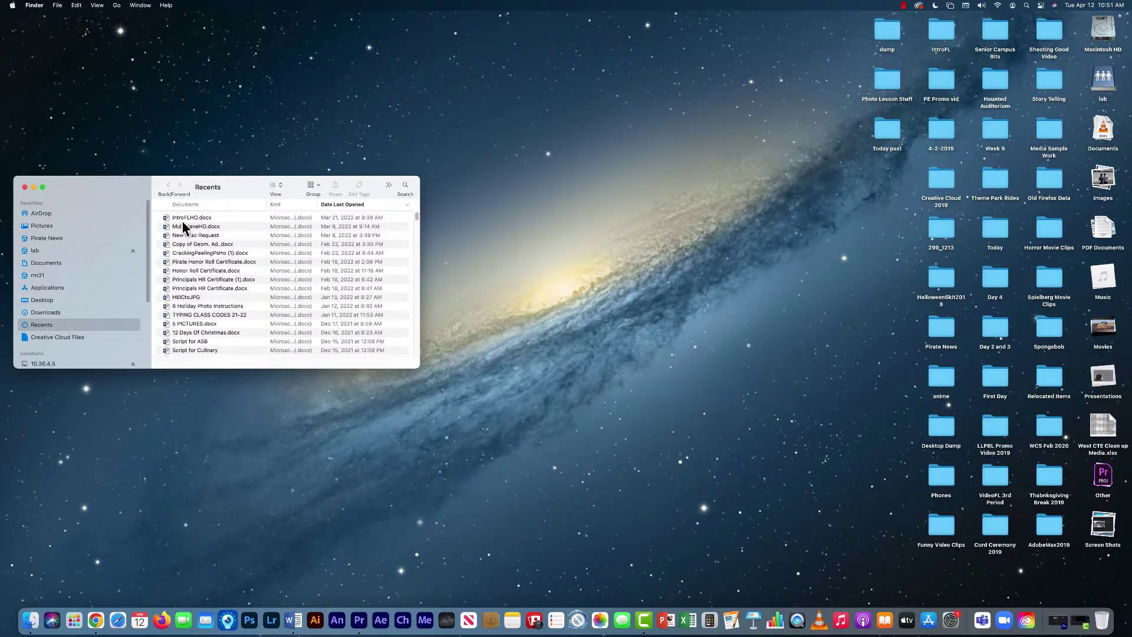
{"action": "left_click", "coordinate": [36, 263]}
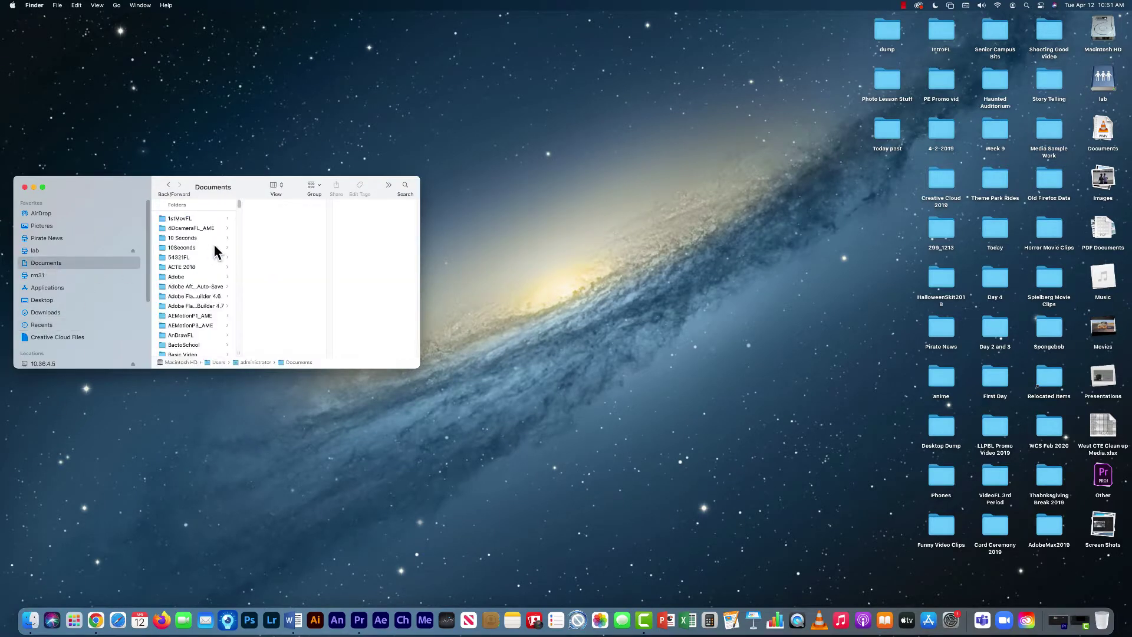
{"action": "left_click_drag", "start_coordinate": [240, 206], "coordinate": [239, 221]}
{"action": "left_click", "coordinate": [179, 234]}
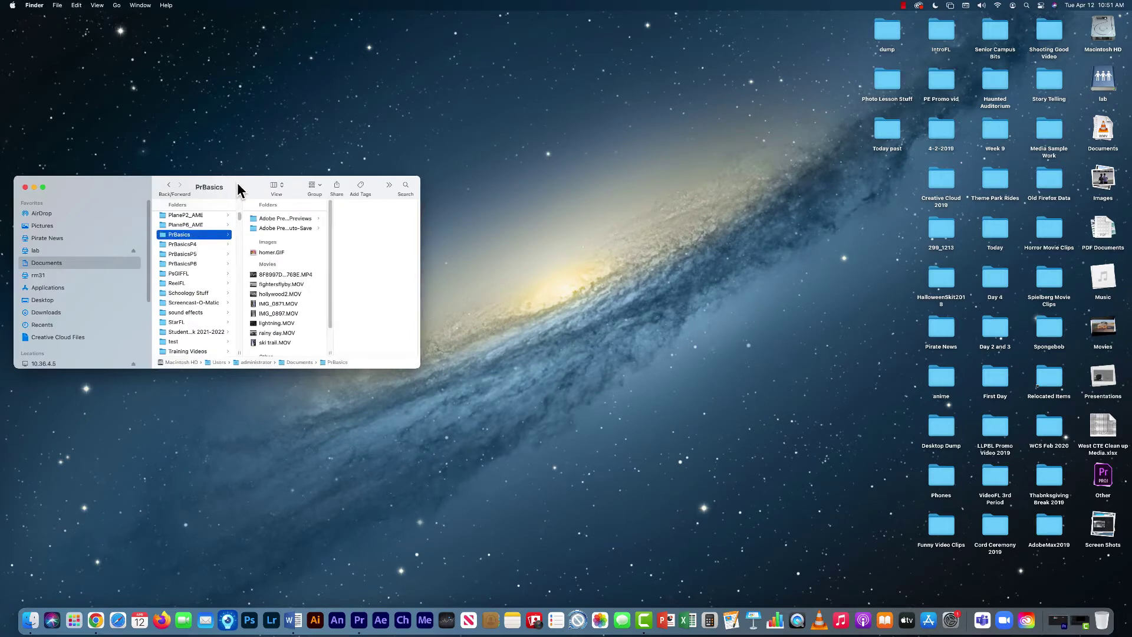
{"action": "left_click_drag", "start_coordinate": [240, 190], "coordinate": [286, 143]}
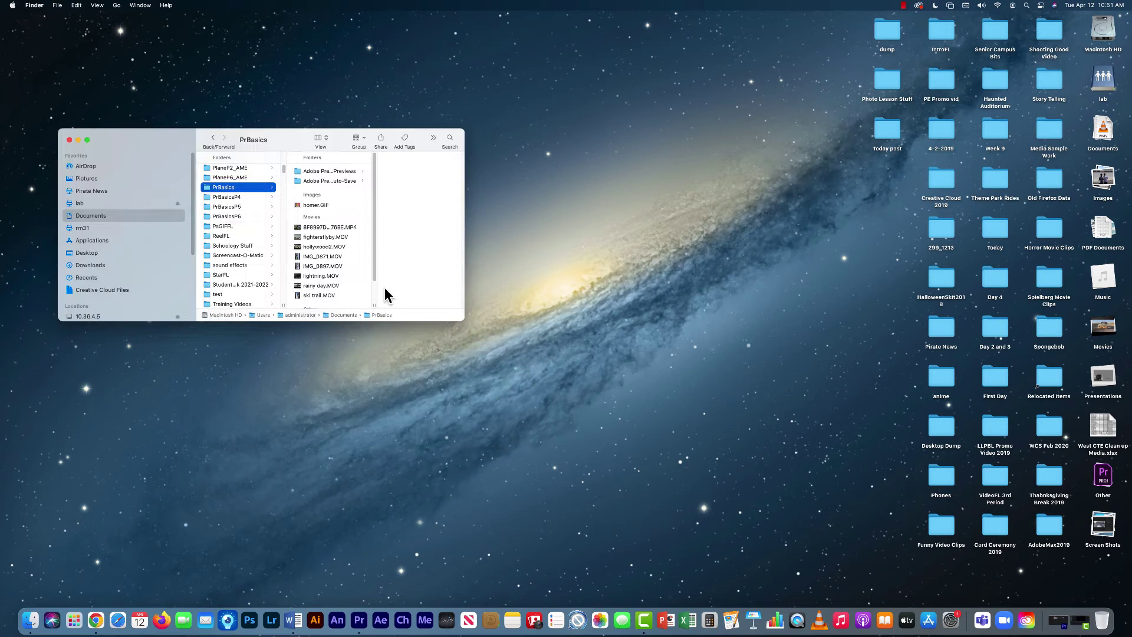
Open a second Finder window beside it on the rm31 share's _Stock Video folder
{"action": "key", "text": "super+n"}
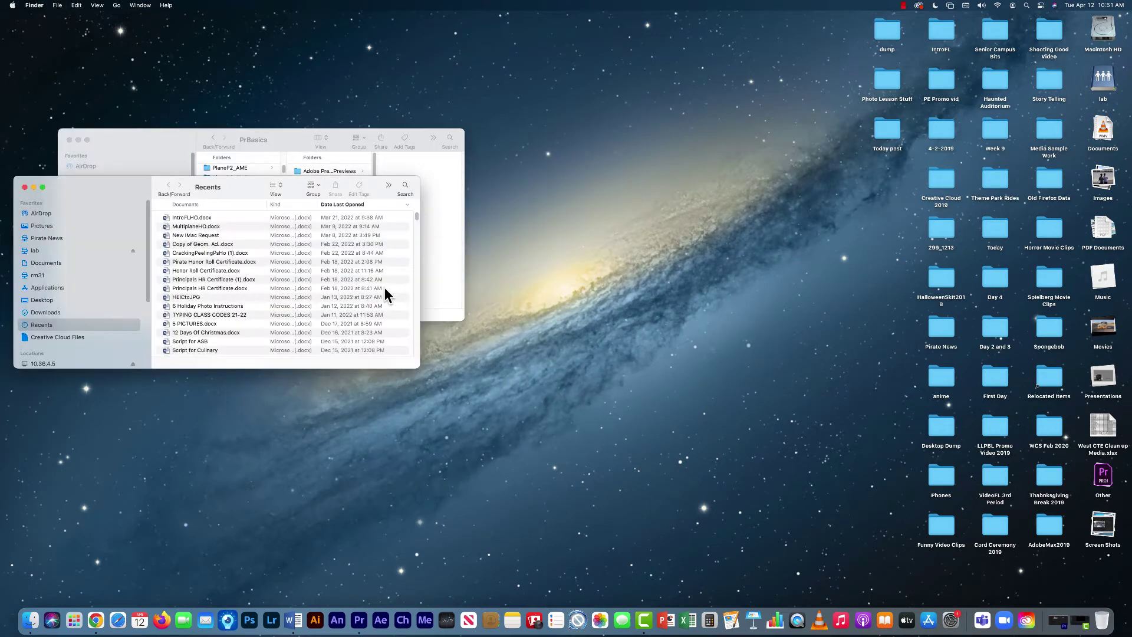
{"action": "left_click_drag", "start_coordinate": [243, 191], "coordinate": [706, 157]}
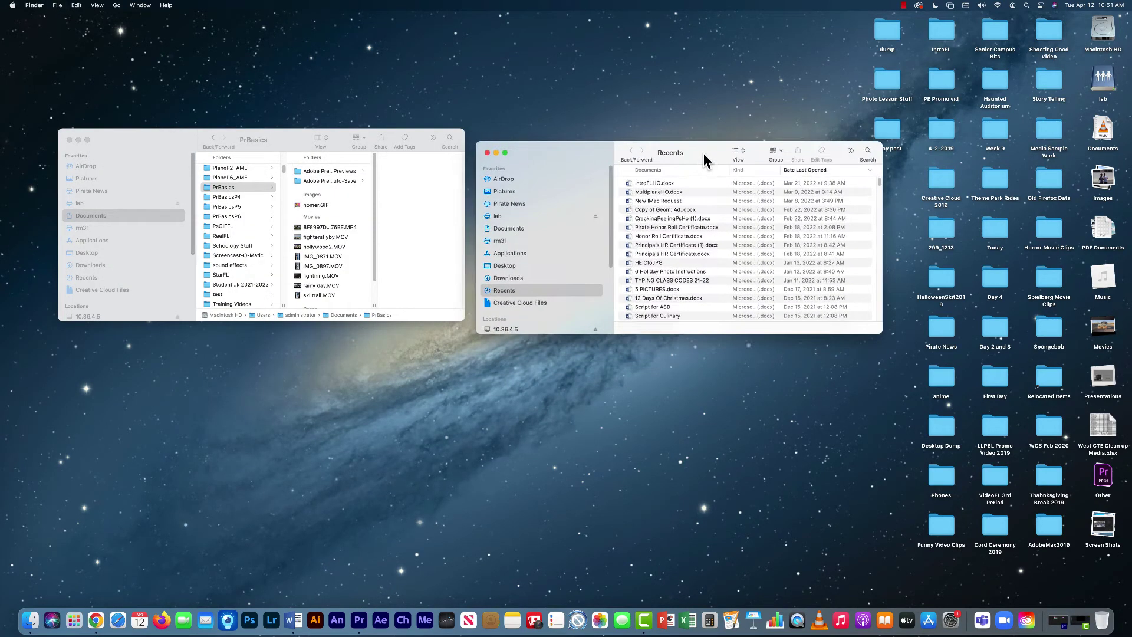
{"action": "left_click", "coordinate": [502, 240]}
{"action": "left_click", "coordinate": [658, 172]}
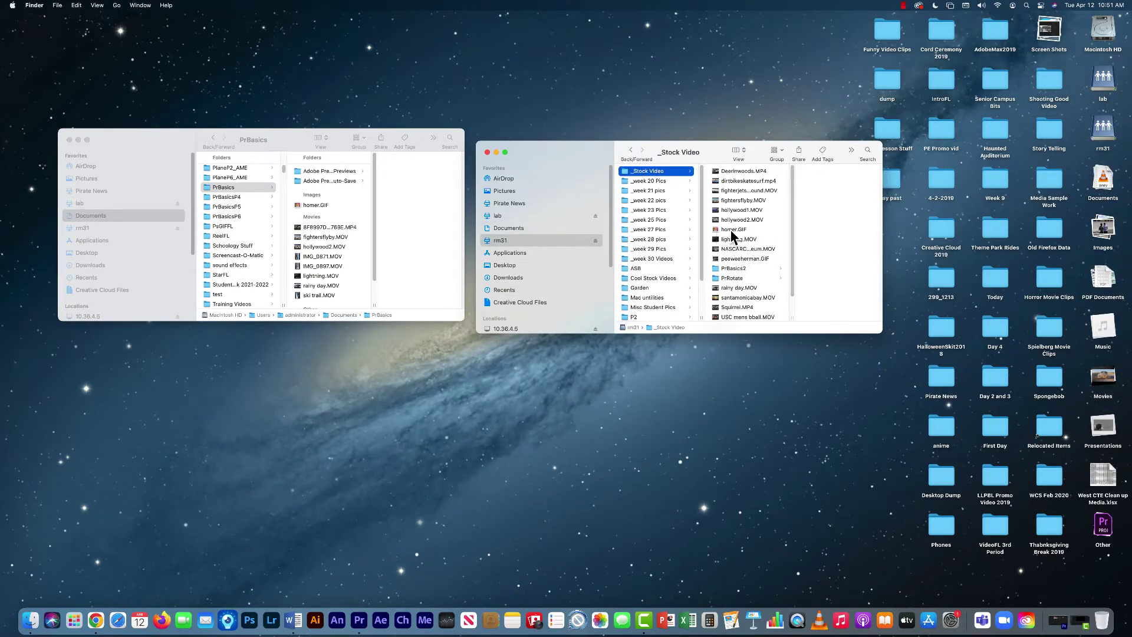
Copy peeweeherman.GIF into PrBasics, keeping the existing homer.GIF, and close the _Stock Video window
{"action": "left_click_drag", "start_coordinate": [733, 230], "coordinate": [346, 212]}
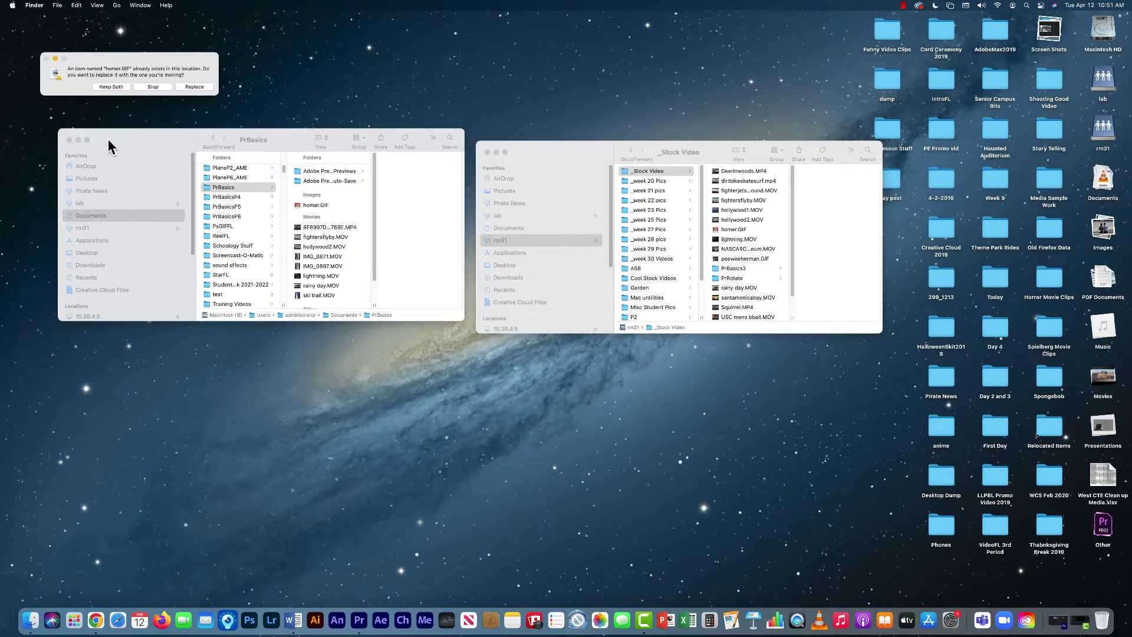
{"action": "left_click", "coordinate": [153, 87]}
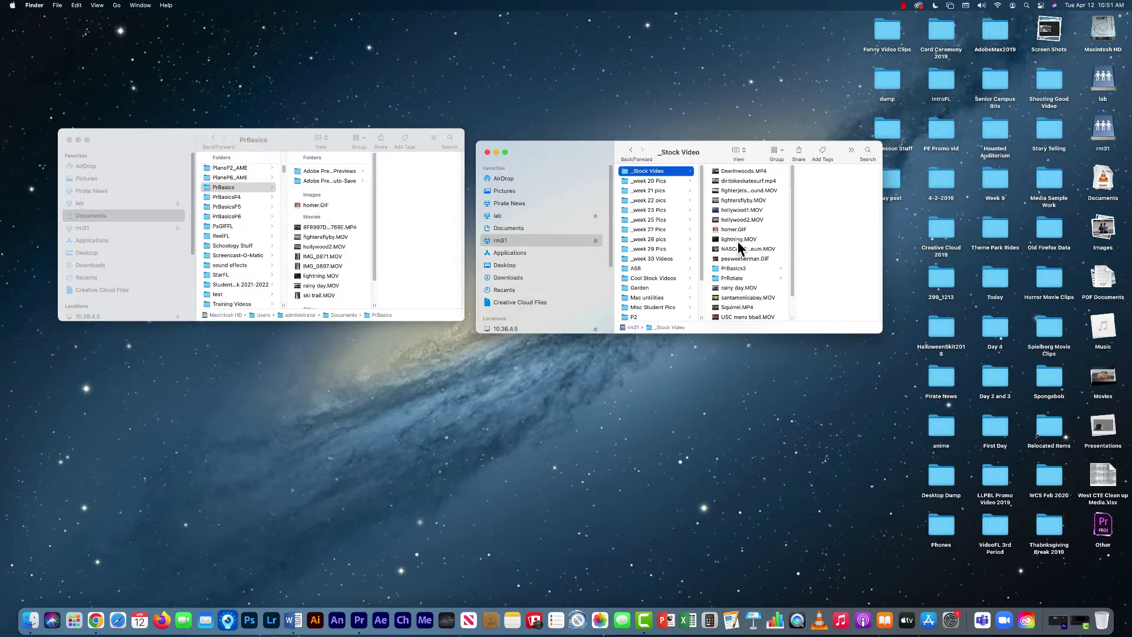
{"action": "left_click", "coordinate": [748, 259]}
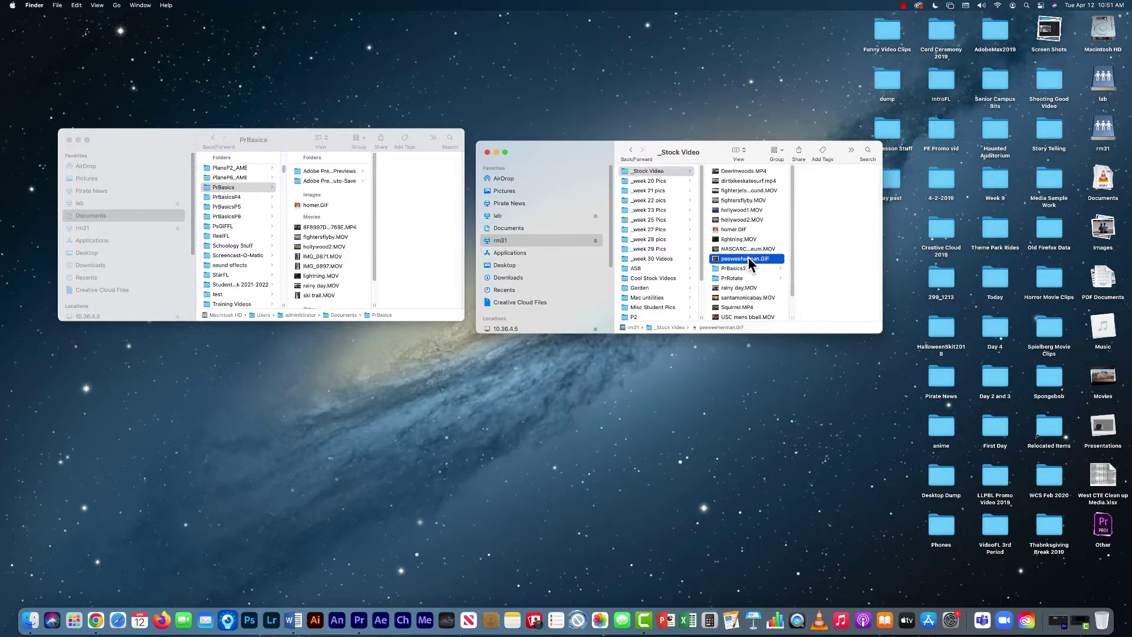
{"action": "left_click_drag", "start_coordinate": [729, 260], "coordinate": [337, 233]}
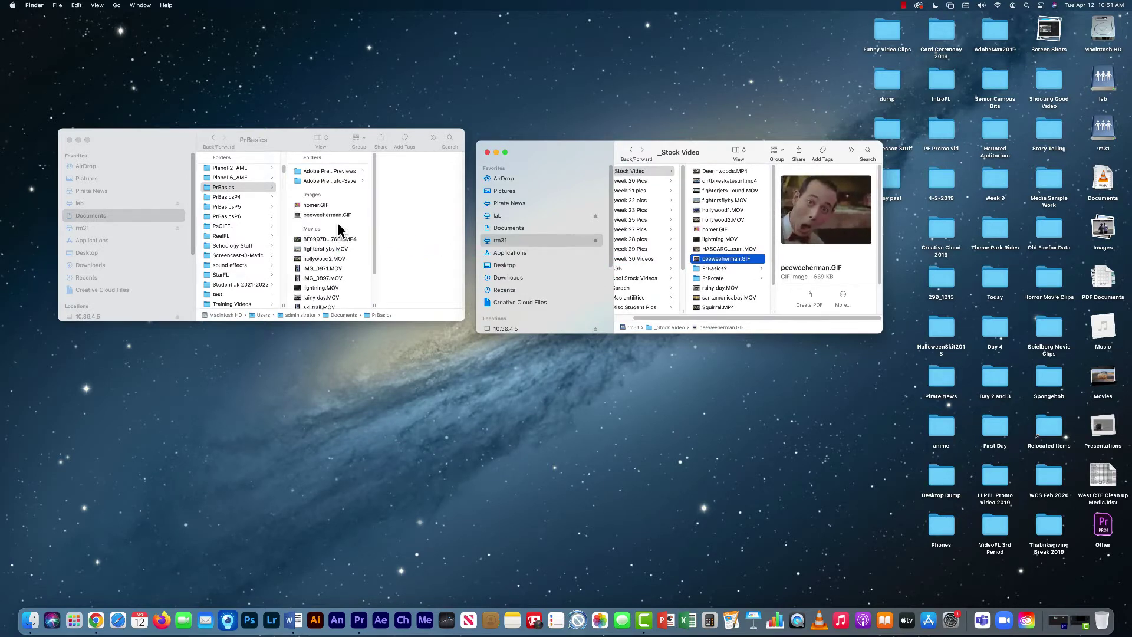
{"action": "left_click", "coordinate": [487, 152]}
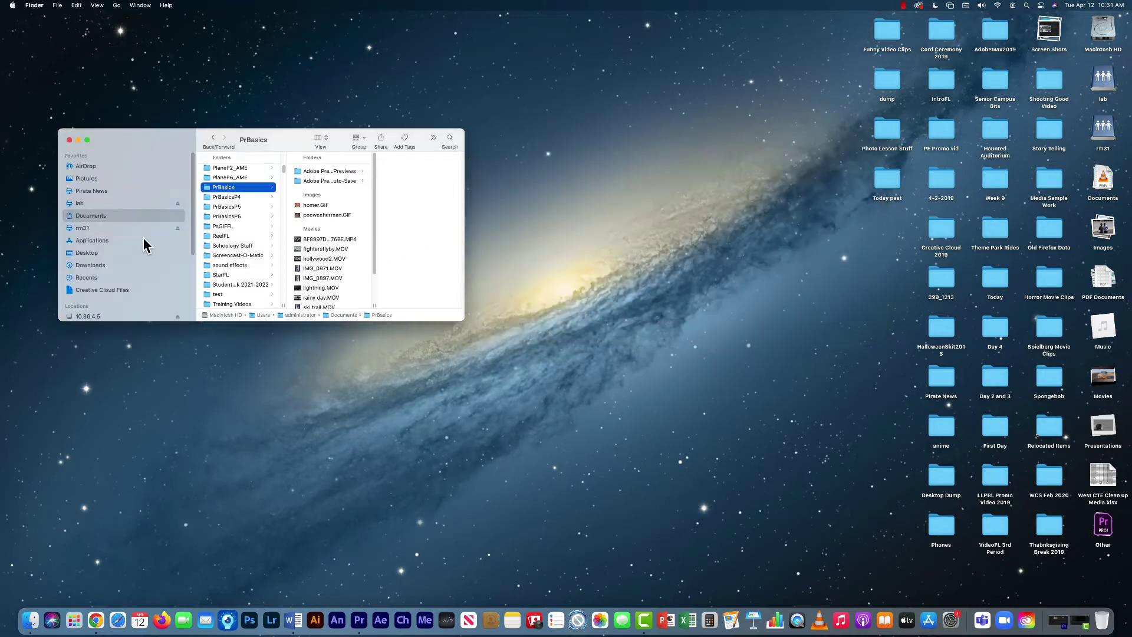
Close the PrBasics window, launch Premiere Pro and open the recent PrBasicsx project
{"action": "left_click", "coordinate": [69, 140]}
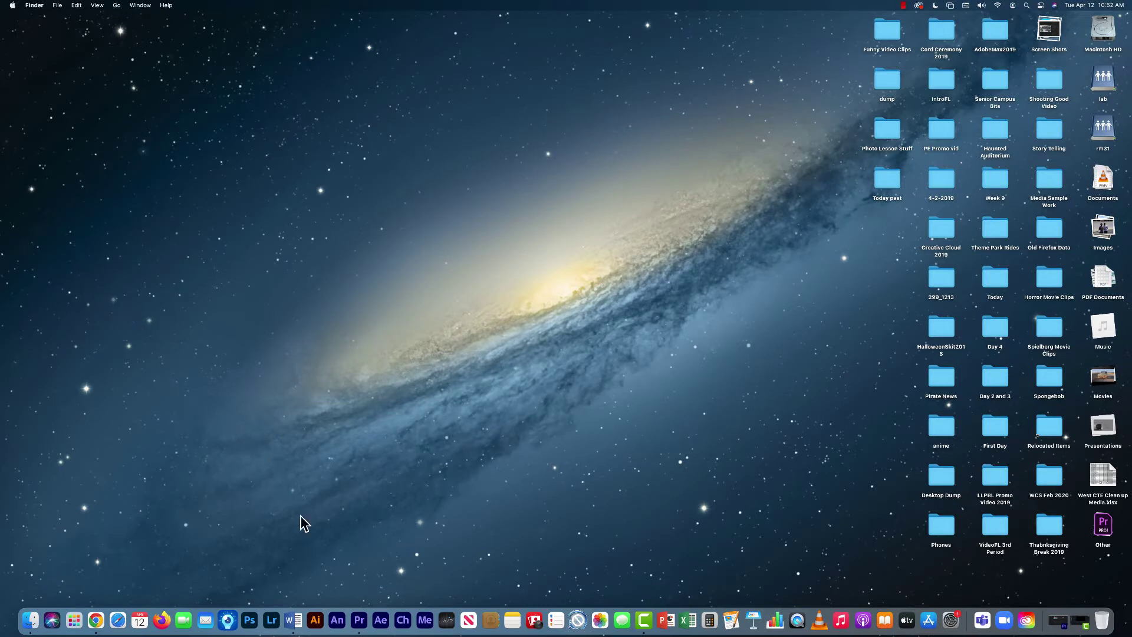
{"action": "left_click", "coordinate": [360, 620]}
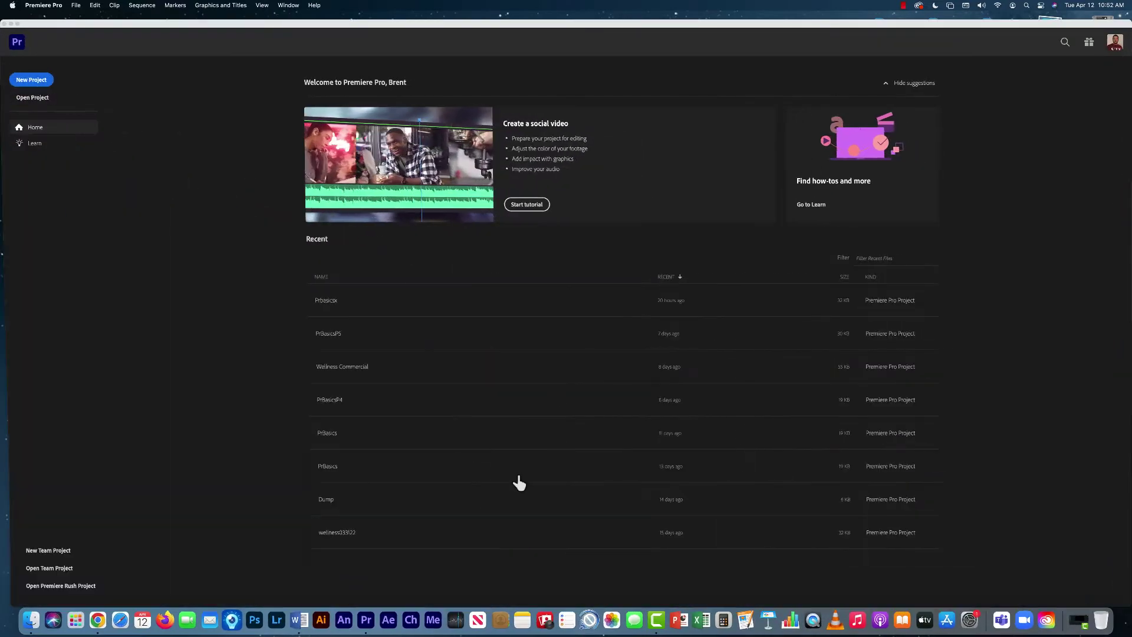
{"action": "left_click", "coordinate": [329, 300]}
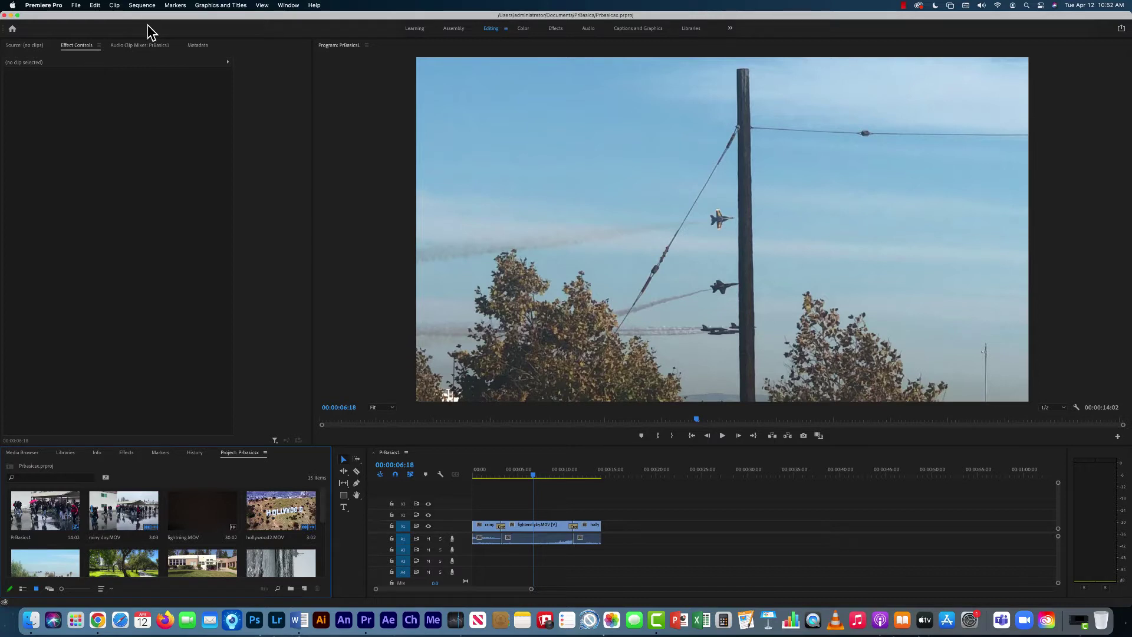
Create a new sequence from the ARRI 1080p 30 preset named PrSize
{"action": "left_click", "coordinate": [75, 8]}
{"action": "mouse_move", "coordinate": [78, 18]}
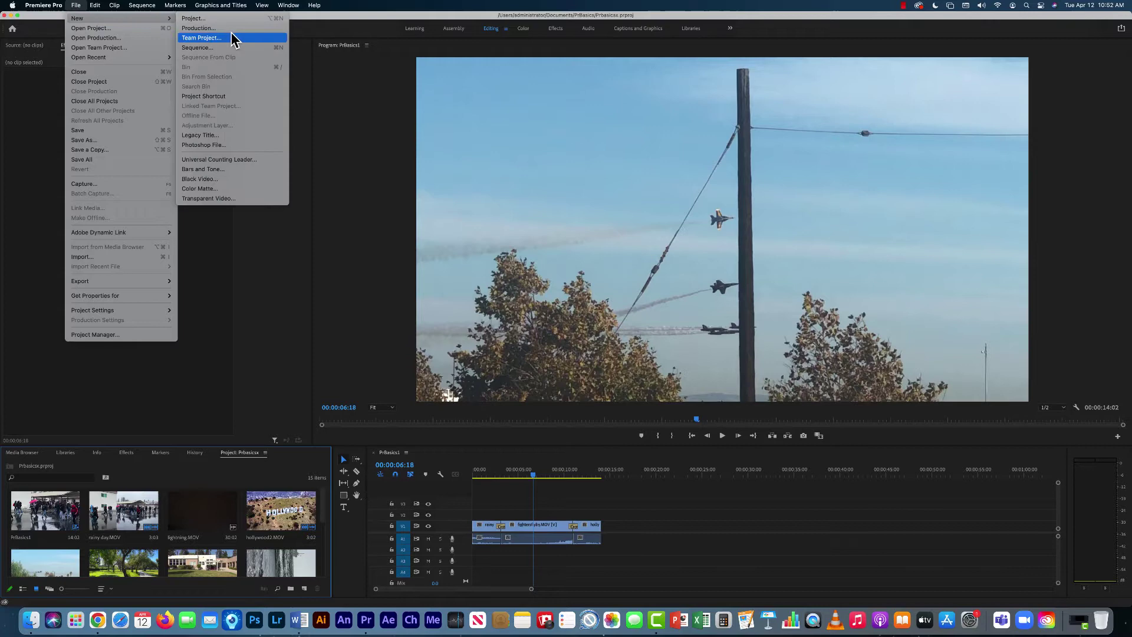
{"action": "left_click", "coordinate": [213, 47]}
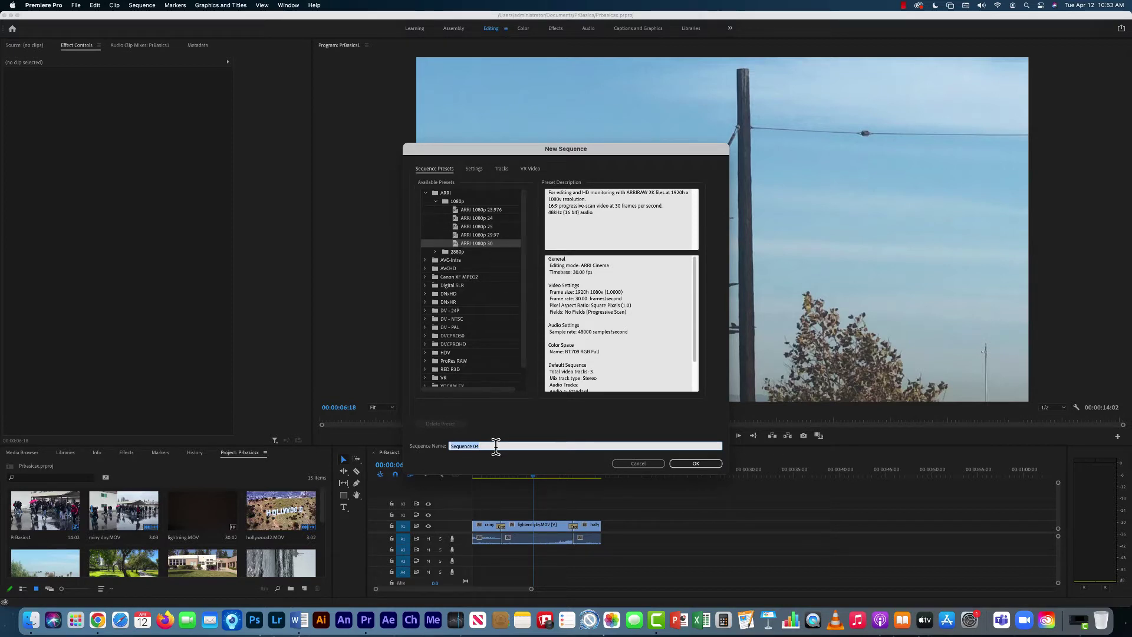
{"action": "type", "text": "Pr"}
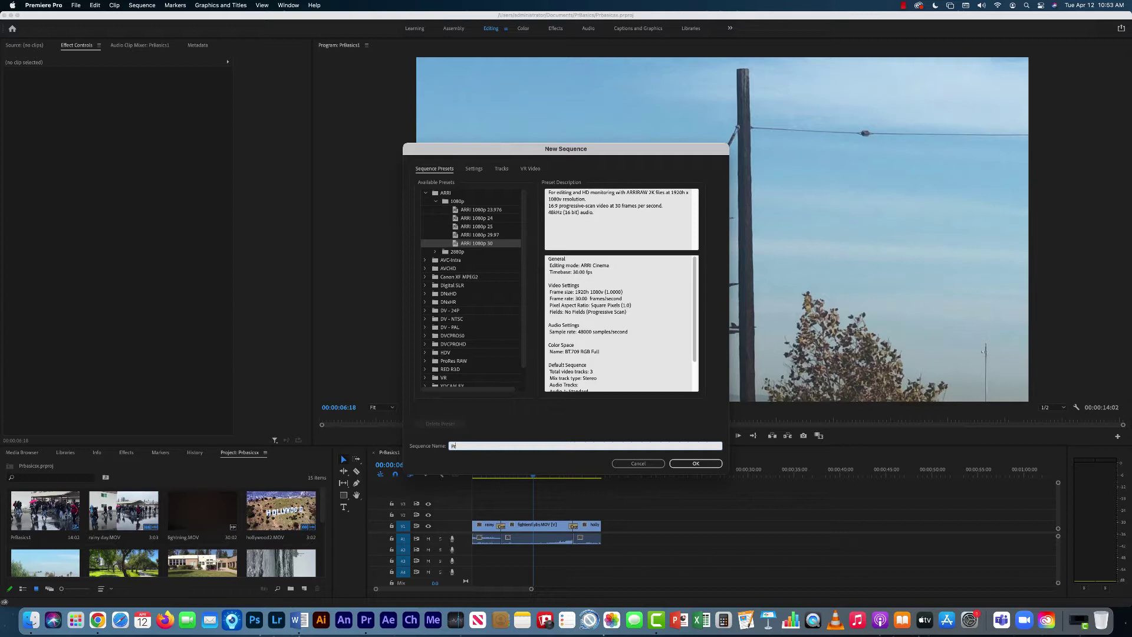
{"action": "type", "text": "Size"}
{"action": "left_click", "coordinate": [706, 465]}
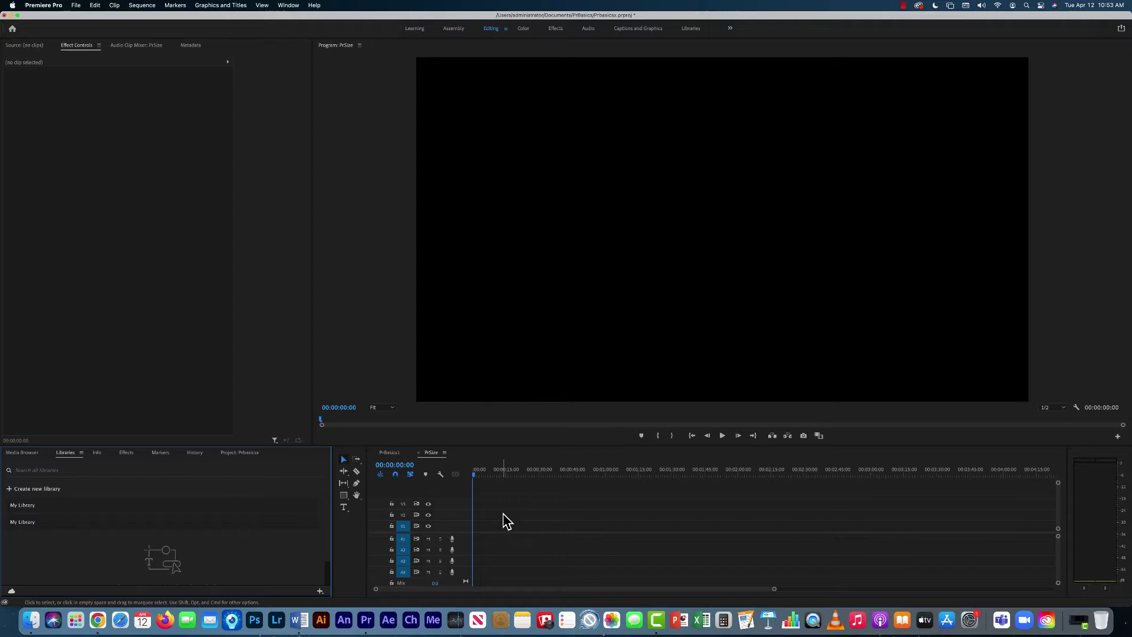
Import homer.GIF and peeweeherman.GIF together from the PrBasics folder
{"action": "left_click", "coordinate": [77, 6]}
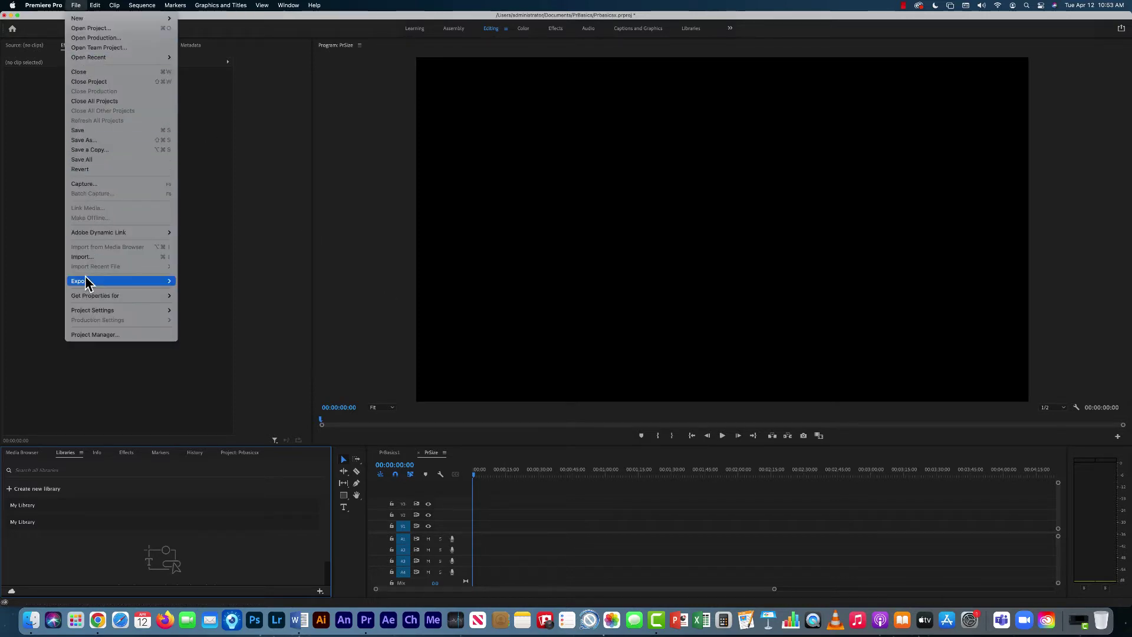
{"action": "left_click", "coordinate": [94, 258]}
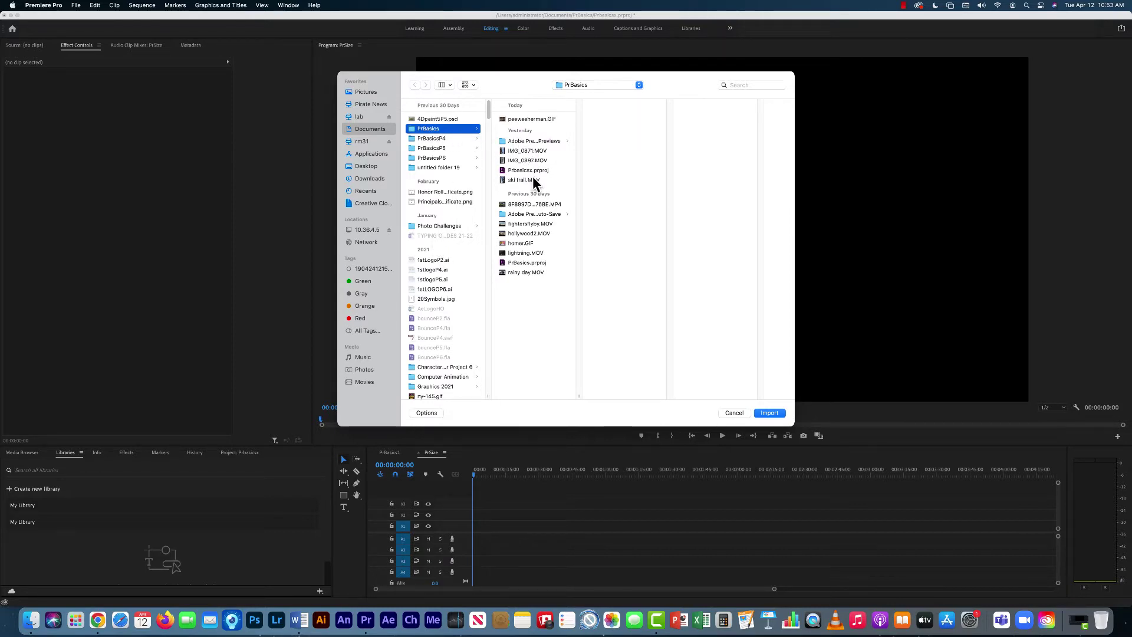
{"action": "left_click", "coordinate": [522, 243]}
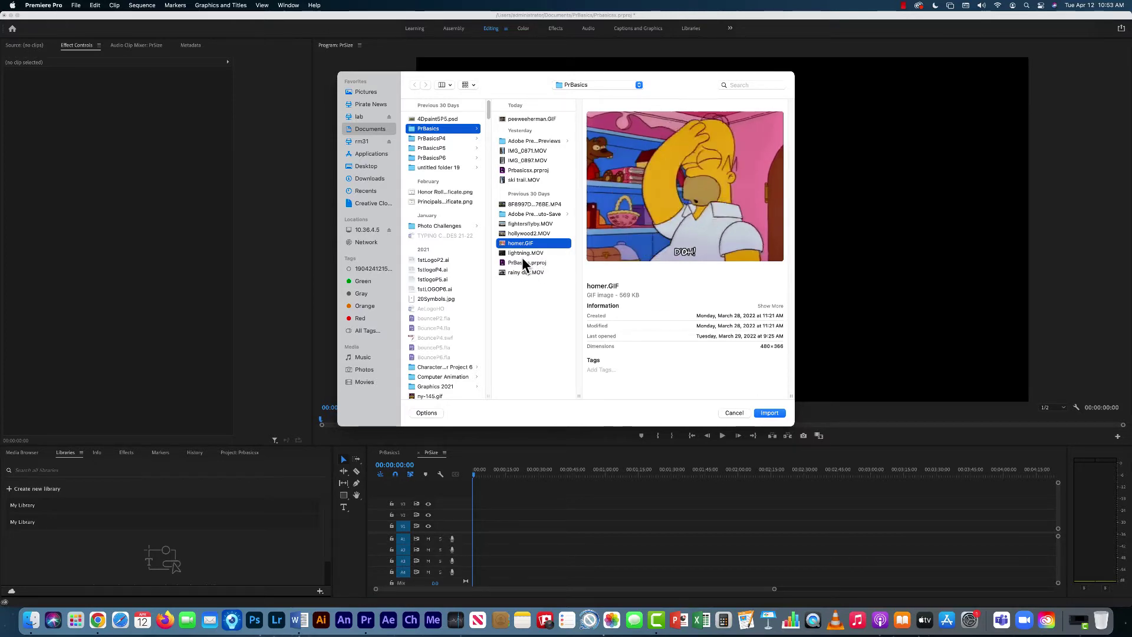
{"action": "left_click", "coordinate": [527, 119], "text": "super"}
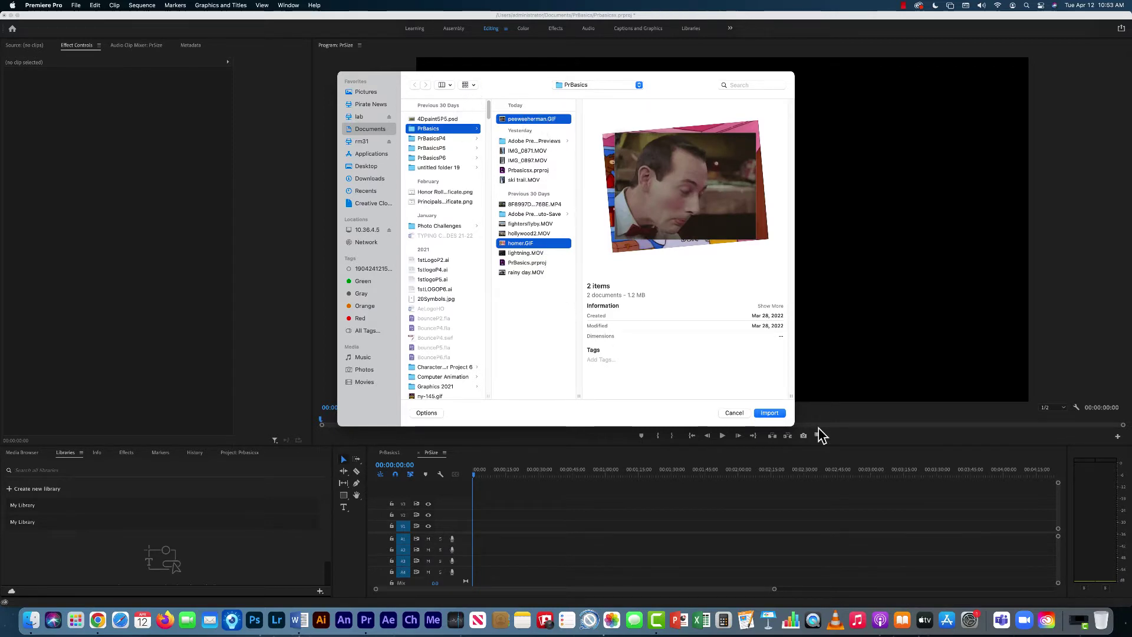
{"action": "left_click", "coordinate": [768, 413]}
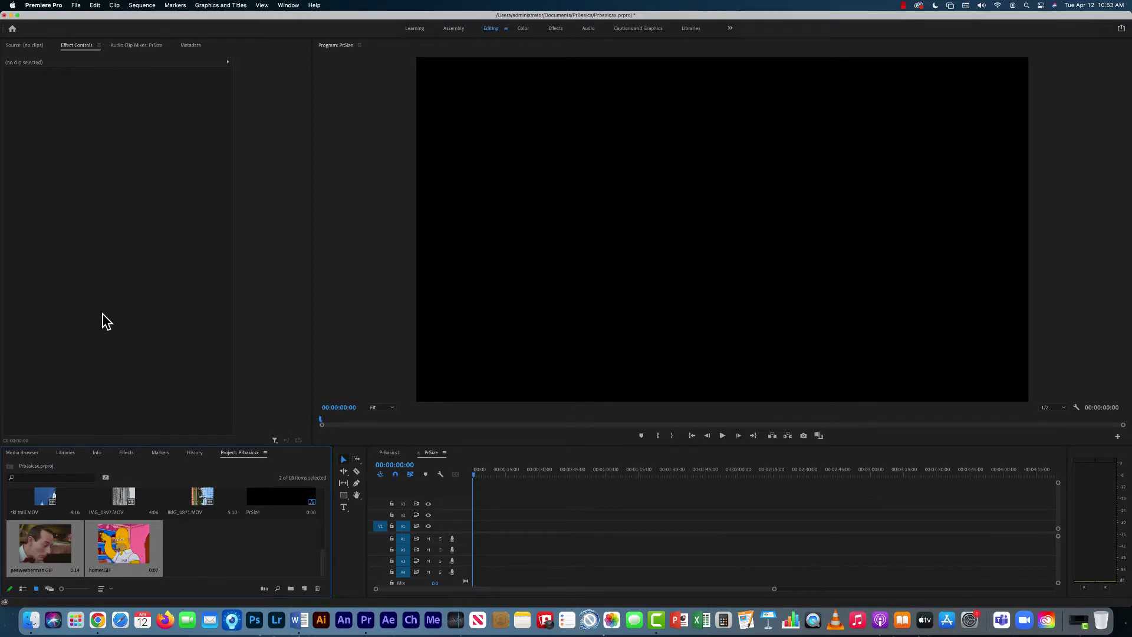
Import the 9-7-17 photo from the Photos library's Photo Booth collection
{"action": "left_click", "coordinate": [75, 6]}
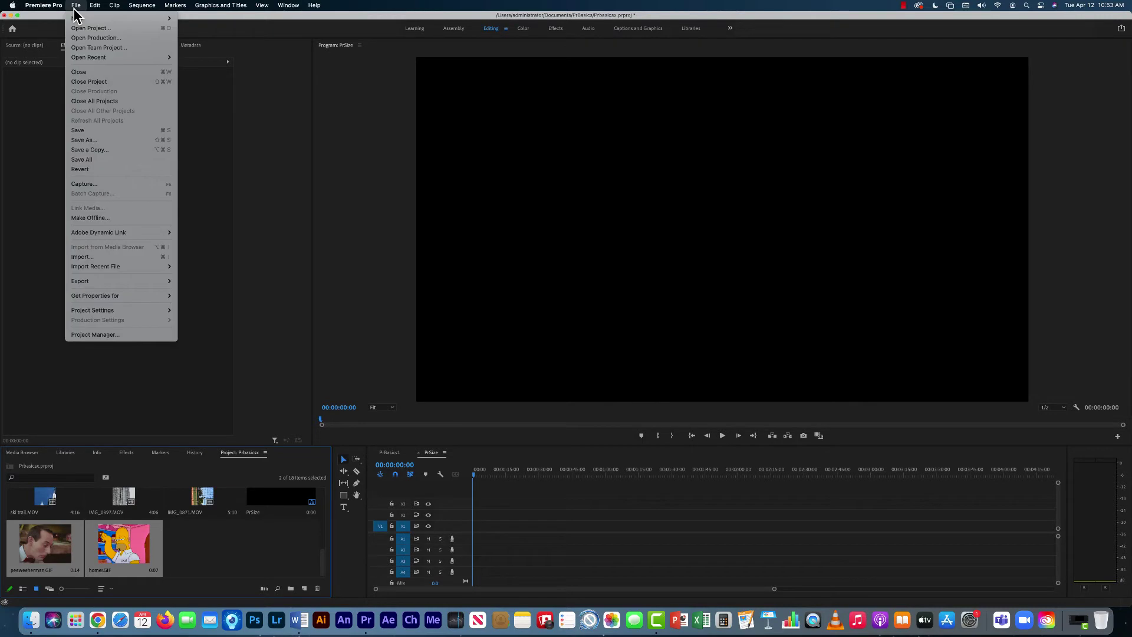
{"action": "left_click", "coordinate": [77, 257]}
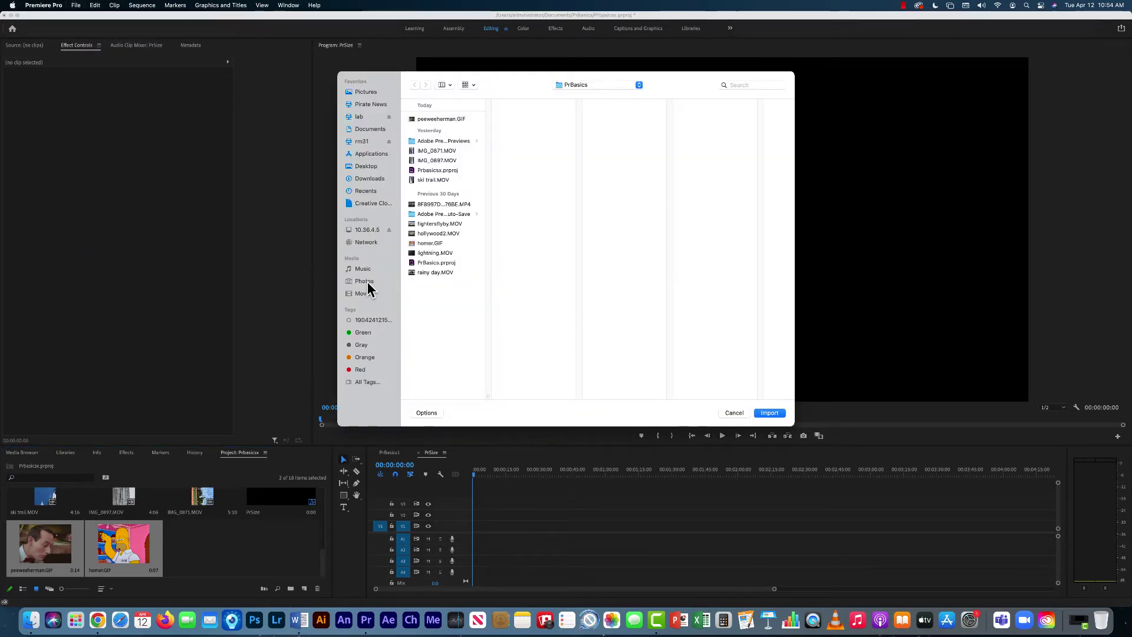
{"action": "left_click", "coordinate": [366, 281]}
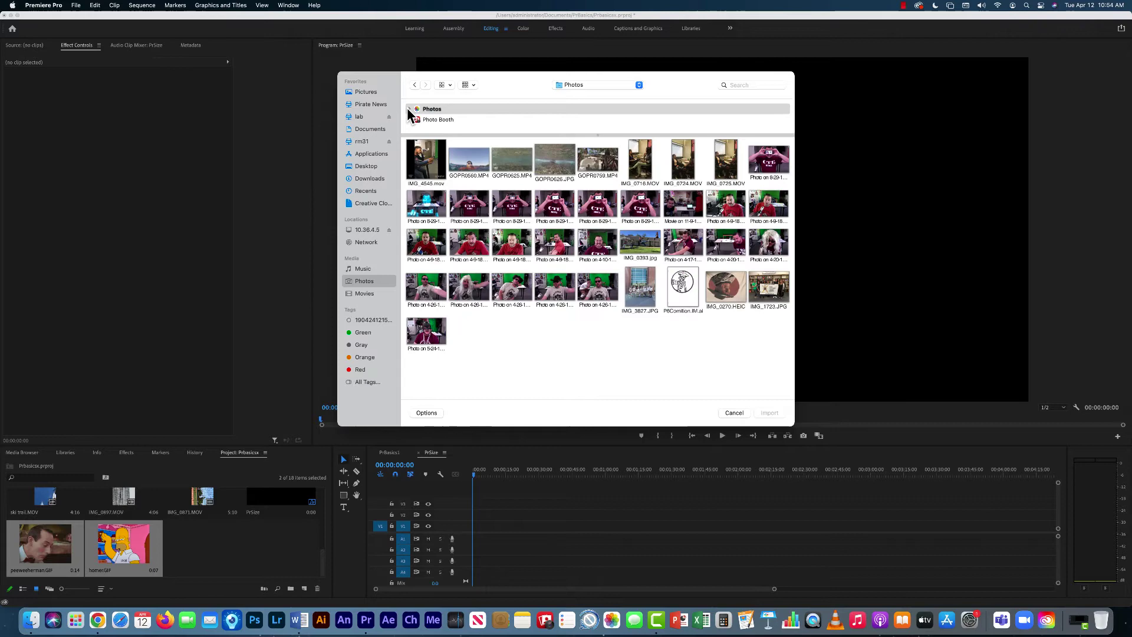
{"action": "left_click", "coordinate": [429, 119]}
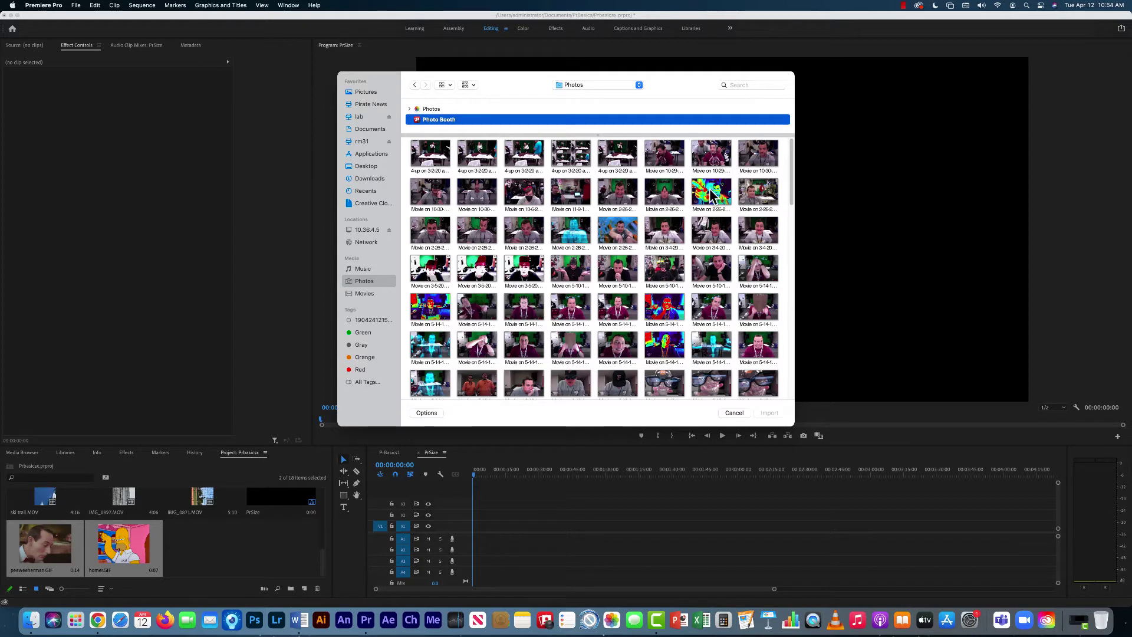
{"action": "left_click", "coordinate": [665, 173]}
{"action": "left_click_drag", "start_coordinate": [640, 174], "coordinate": [514, 169]}
{"action": "scroll", "coordinate": [634, 306], "scroll_direction": "down", "scroll_amount": 8}
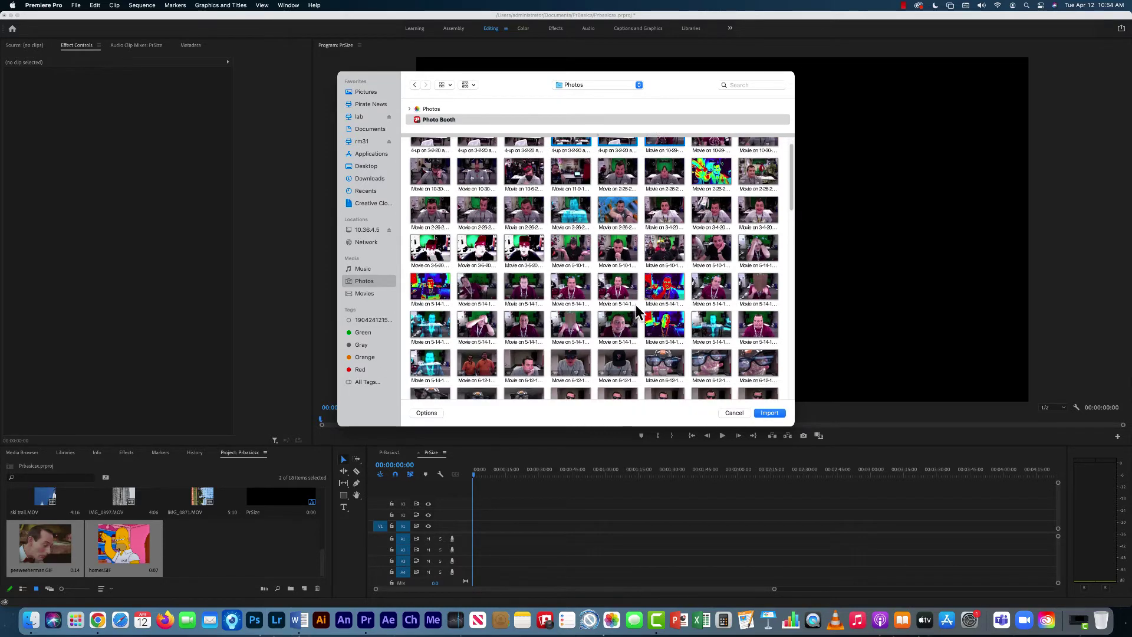
{"action": "scroll", "coordinate": [635, 305], "scroll_direction": "down", "scroll_amount": 10}
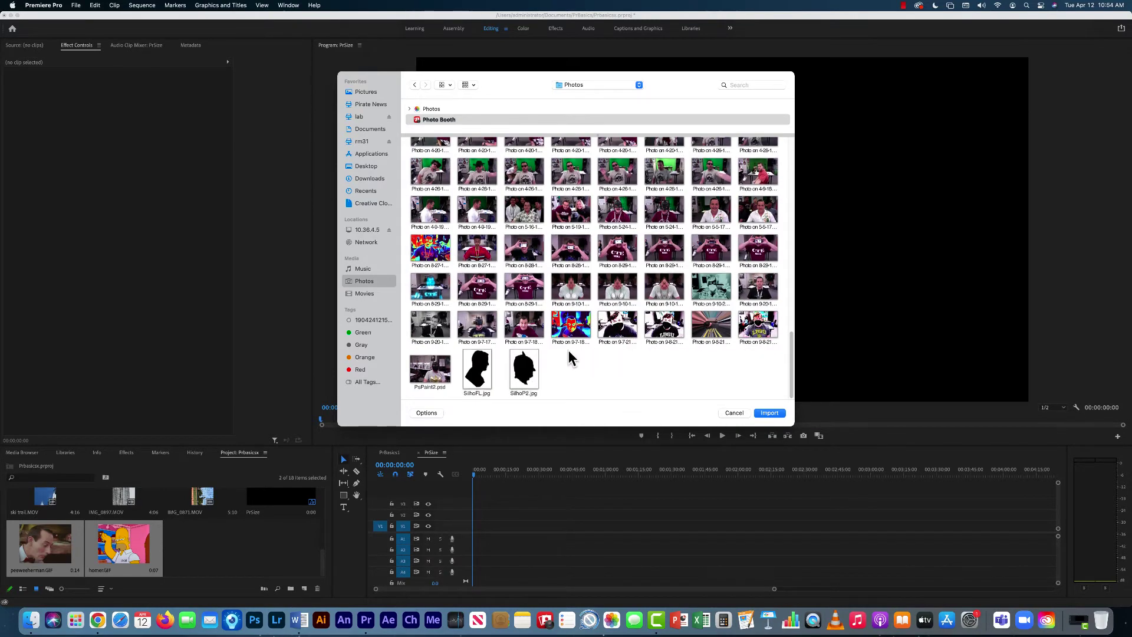
{"action": "left_click", "coordinate": [479, 331]}
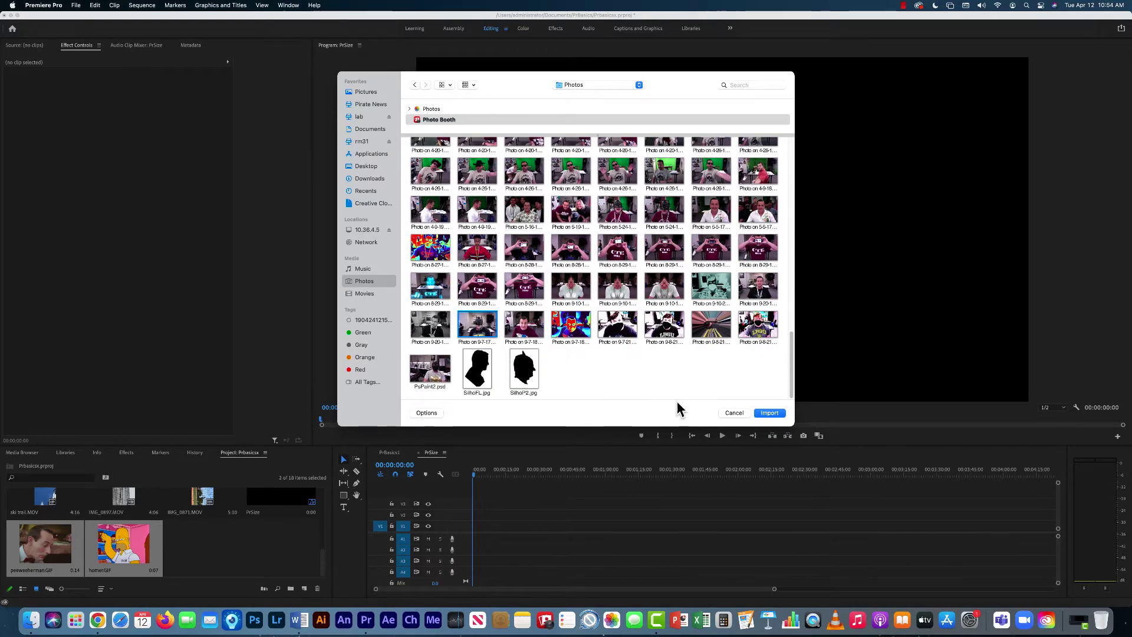
{"action": "left_click", "coordinate": [769, 413]}
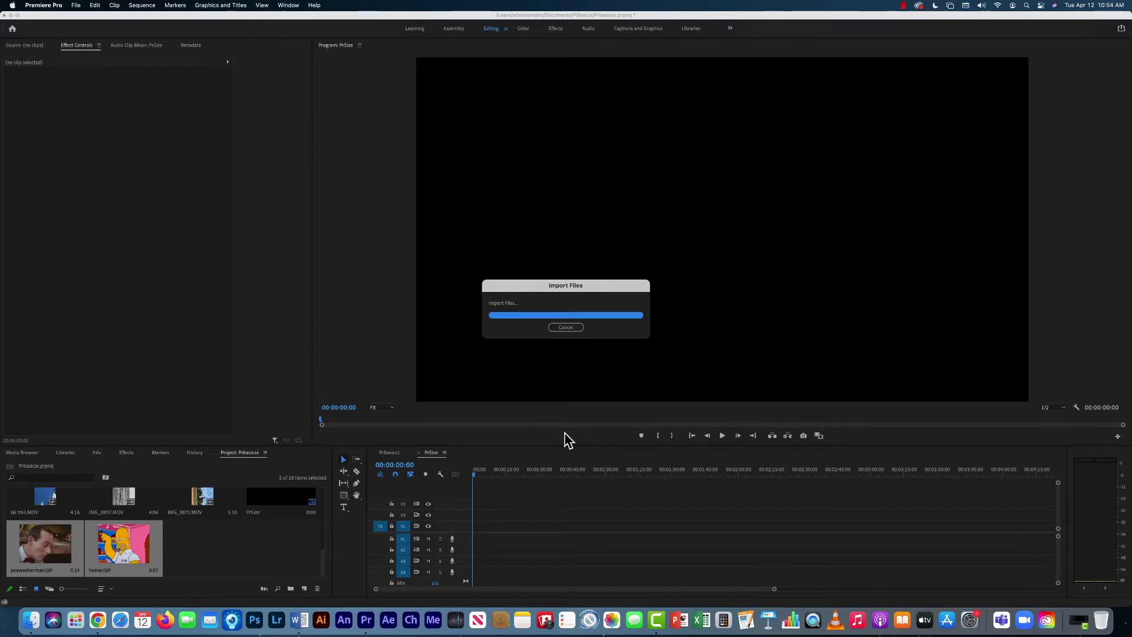
Preview and import the Photo Booth movie from 8-18-21 at 1:46 PM
{"action": "left_click", "coordinate": [76, 5]}
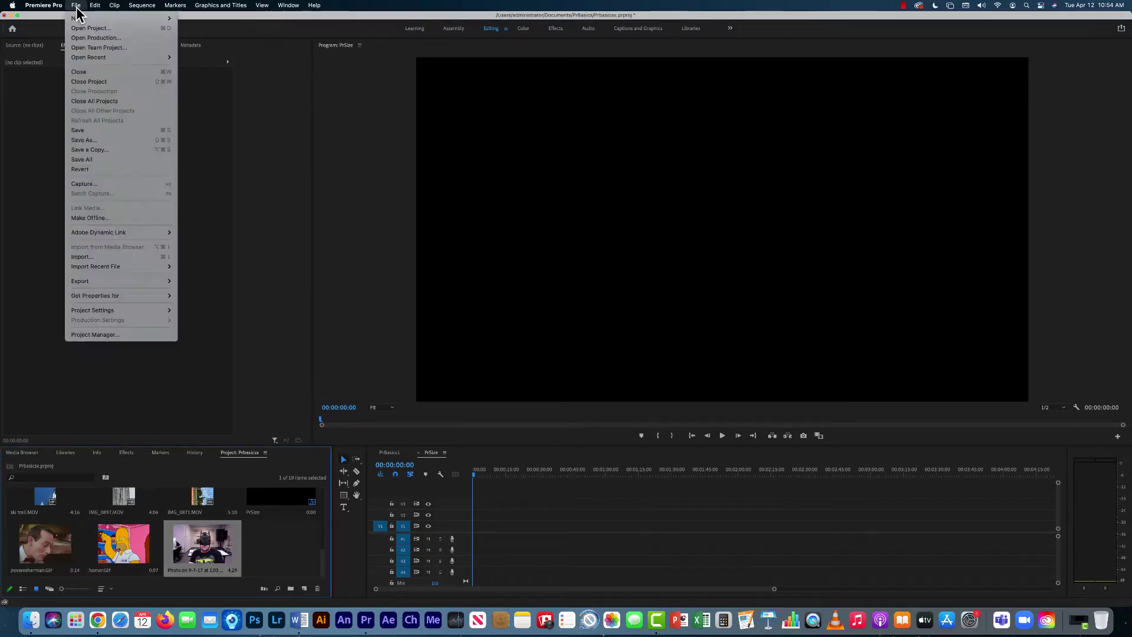
{"action": "left_click", "coordinate": [80, 256]}
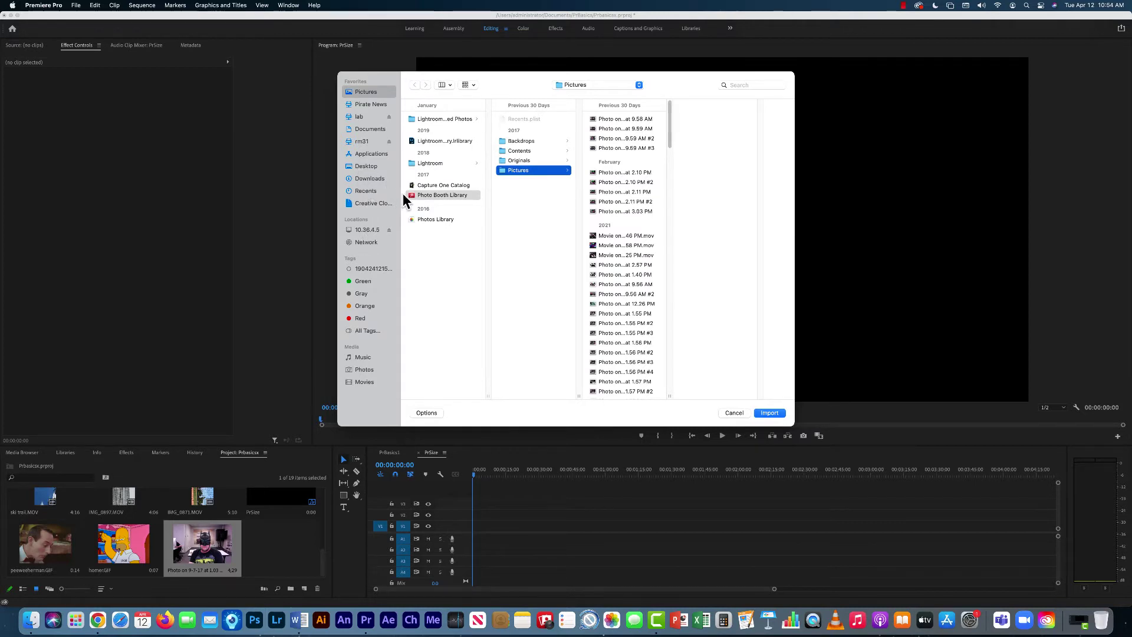
{"action": "left_click", "coordinate": [429, 194]}
{"action": "left_click", "coordinate": [519, 170]}
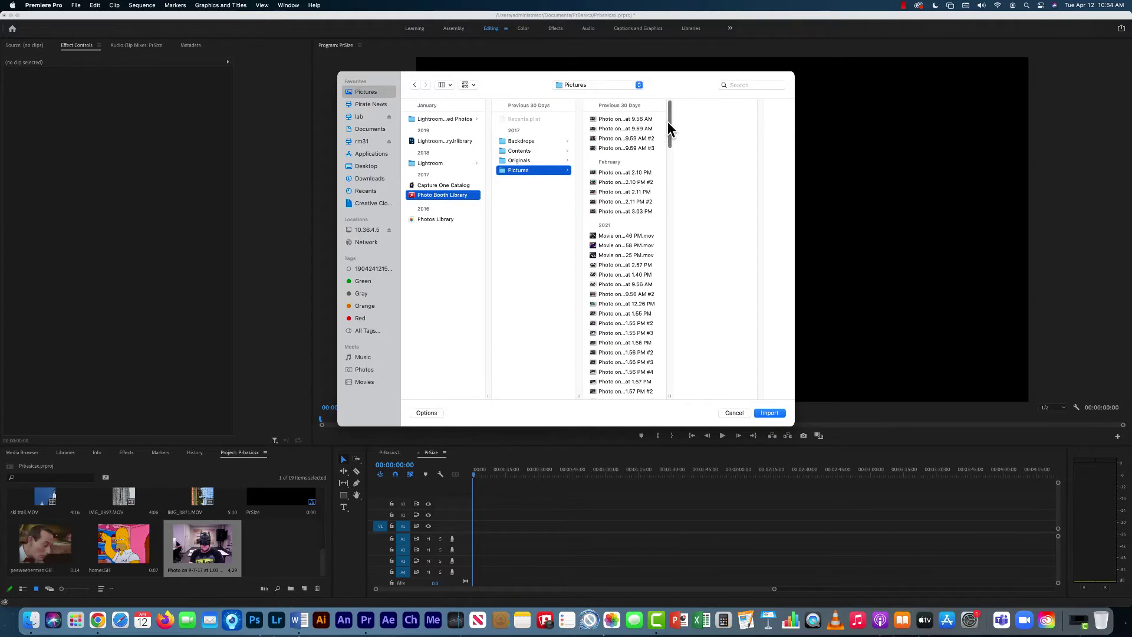
{"action": "scroll", "coordinate": [667, 121], "scroll_direction": "down", "scroll_amount": 2}
{"action": "left_click", "coordinate": [614, 218]}
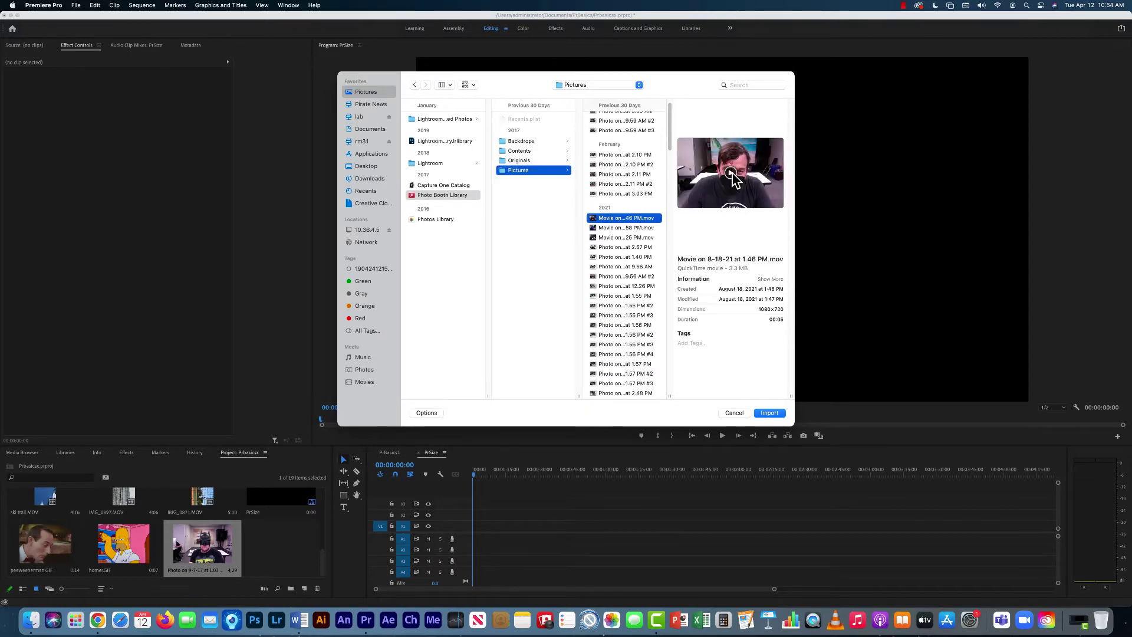
{"action": "left_click", "coordinate": [731, 173]}
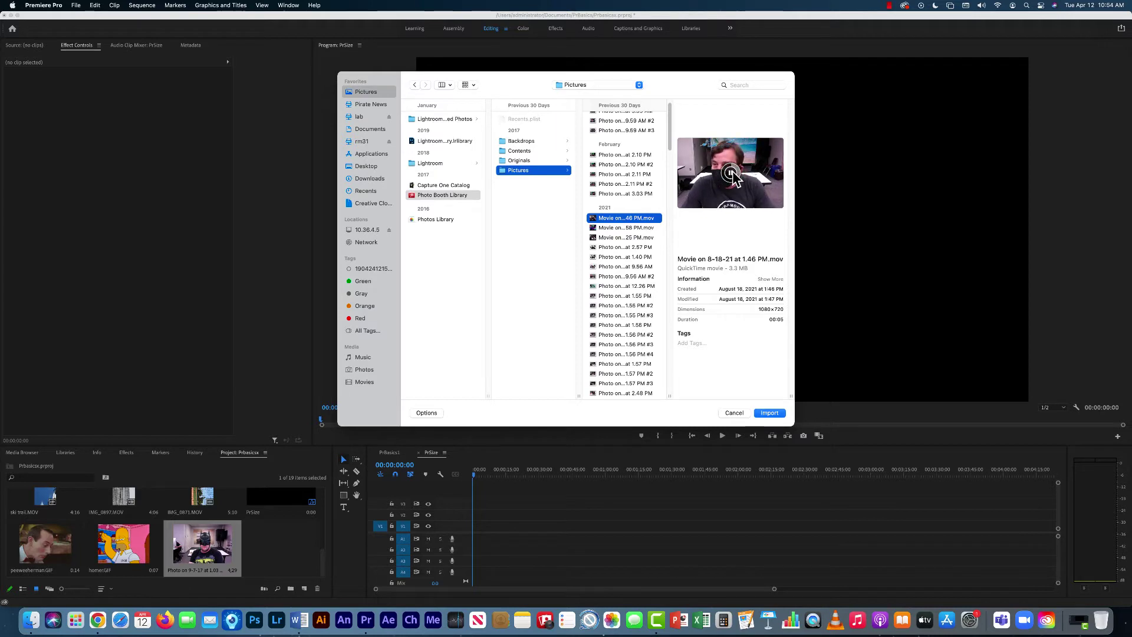
{"action": "key", "text": "XF86AudioRaiseVolume"}
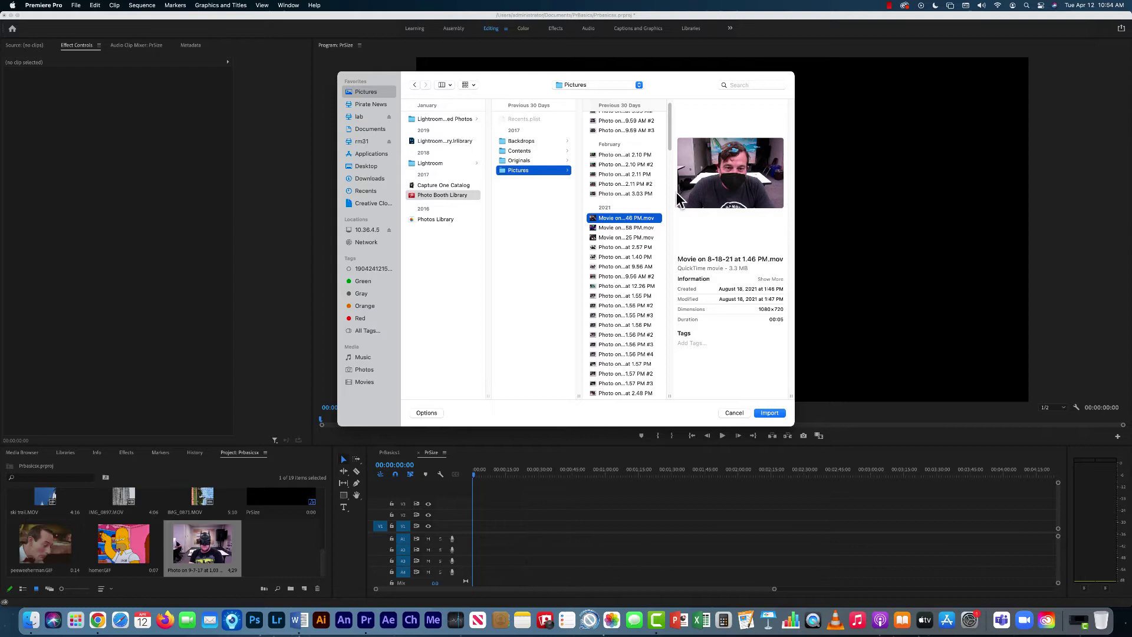
{"action": "left_click", "coordinate": [769, 413]}
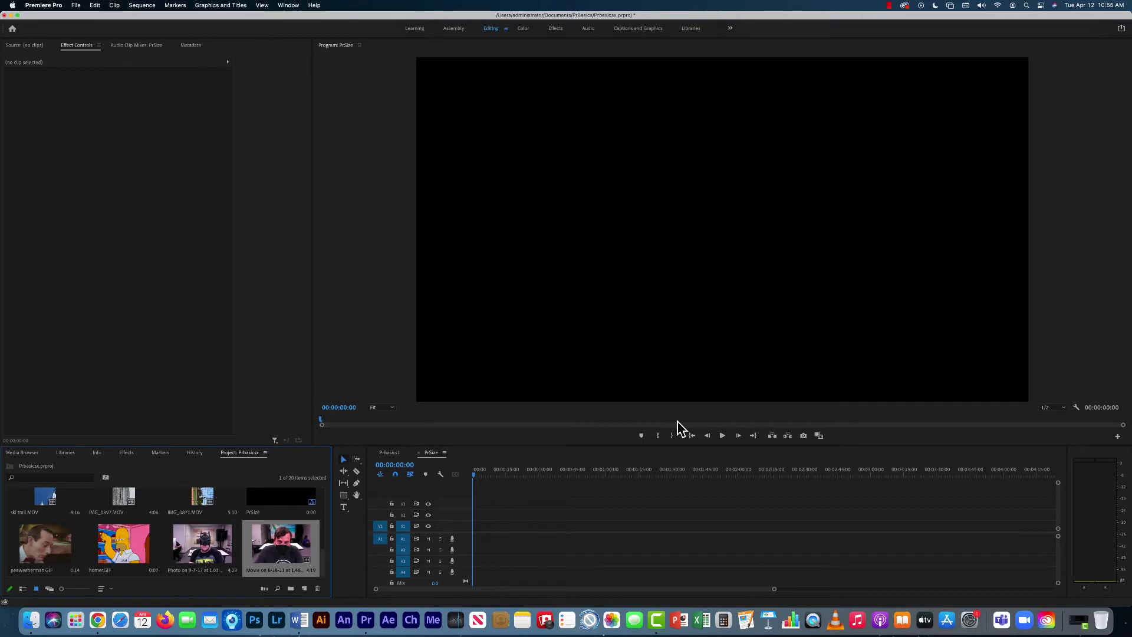
Import LrNatural.jpg from the Creative Cloud Files folder
{"action": "left_click", "coordinate": [72, 6]}
{"action": "left_click", "coordinate": [95, 262]}
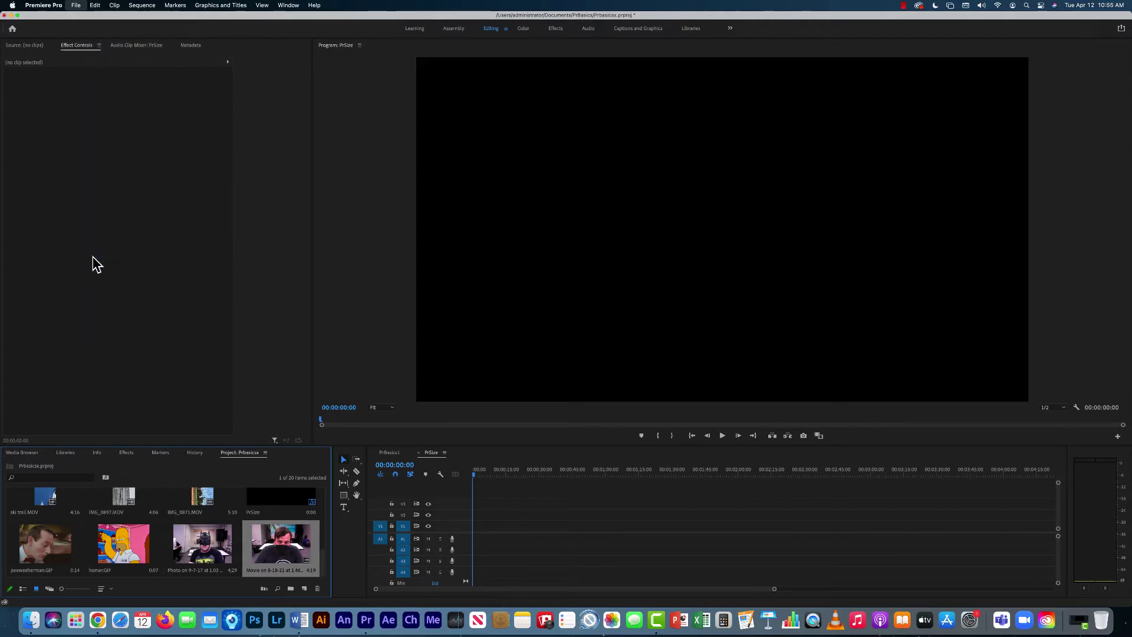
{"action": "left_click", "coordinate": [366, 207]}
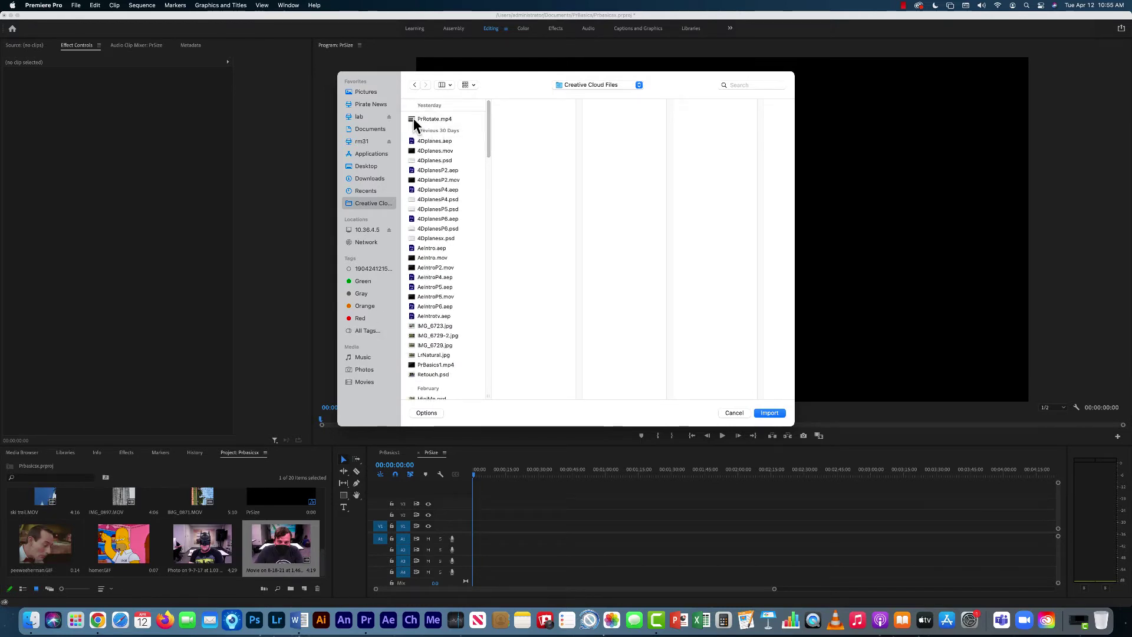
{"action": "scroll", "coordinate": [489, 125], "scroll_direction": "down", "scroll_amount": 5}
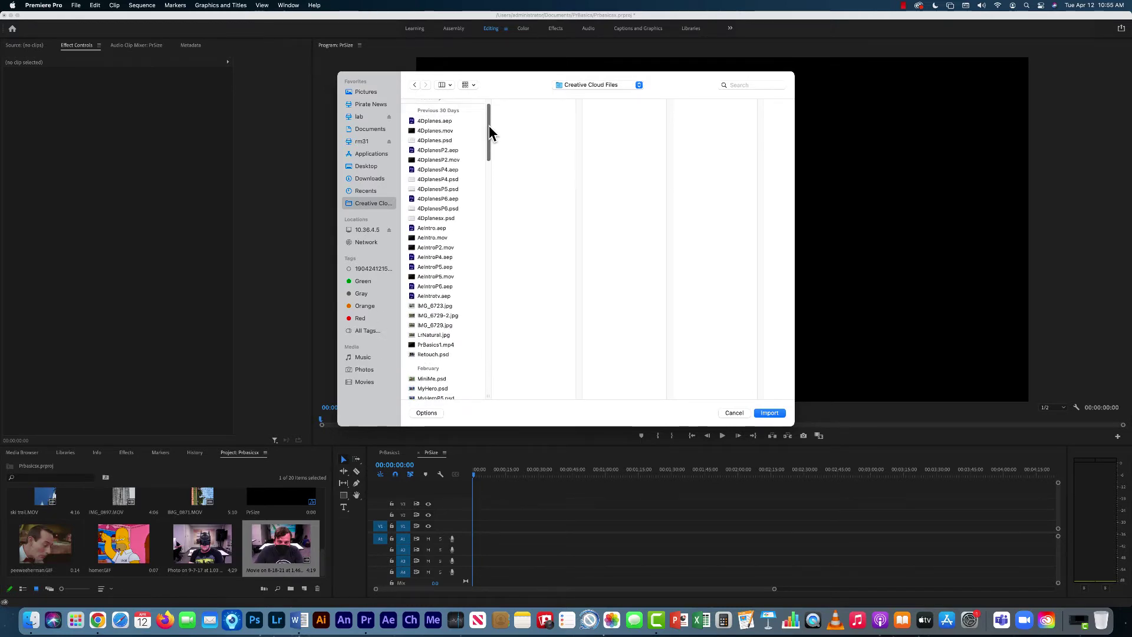
{"action": "scroll", "coordinate": [489, 143], "scroll_direction": "down", "scroll_amount": 2}
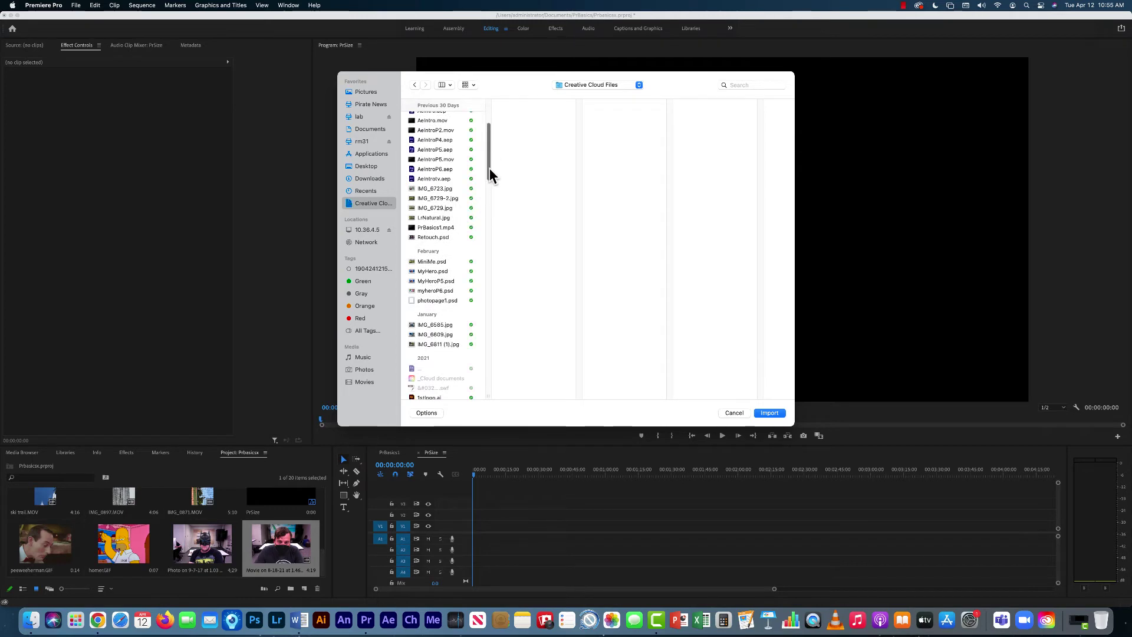
{"action": "scroll", "coordinate": [489, 168], "scroll_direction": "down", "scroll_amount": 4}
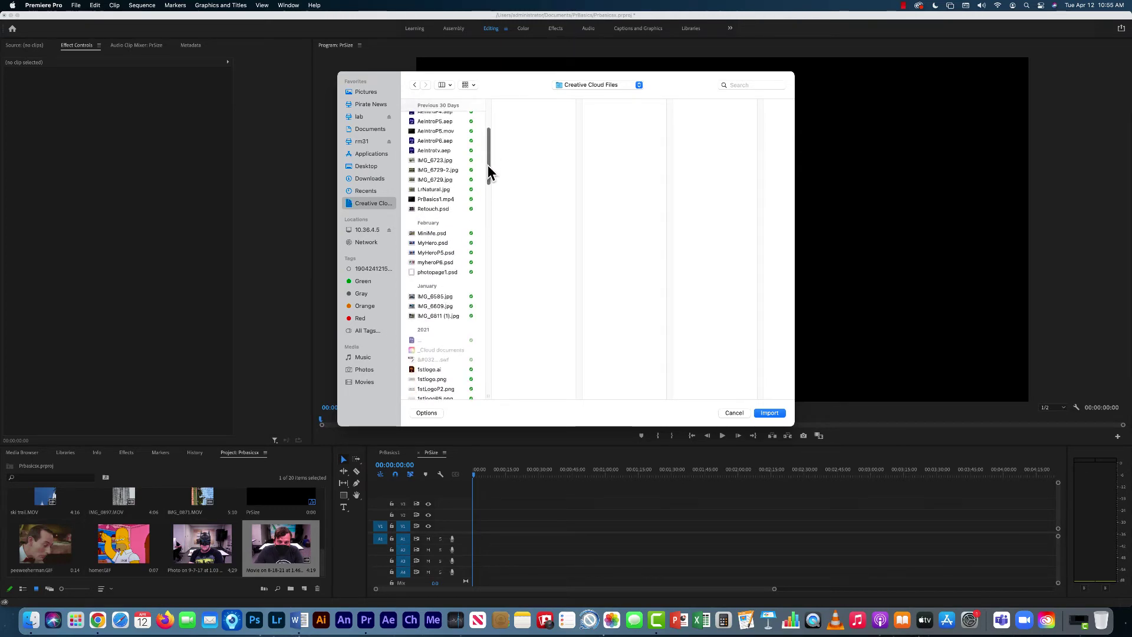
{"action": "left_click_drag", "start_coordinate": [489, 175], "coordinate": [485, 369]}
{"action": "scroll", "coordinate": [485, 369], "scroll_direction": "up", "scroll_amount": 20}
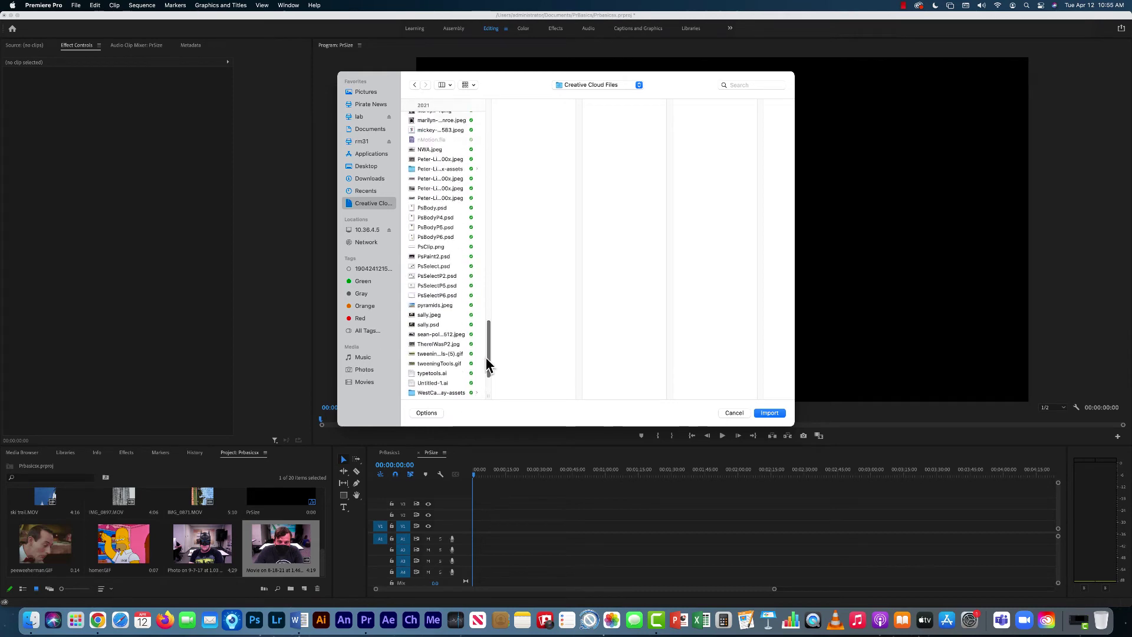
{"action": "scroll", "coordinate": [472, 171], "scroll_direction": "up", "scroll_amount": 10}
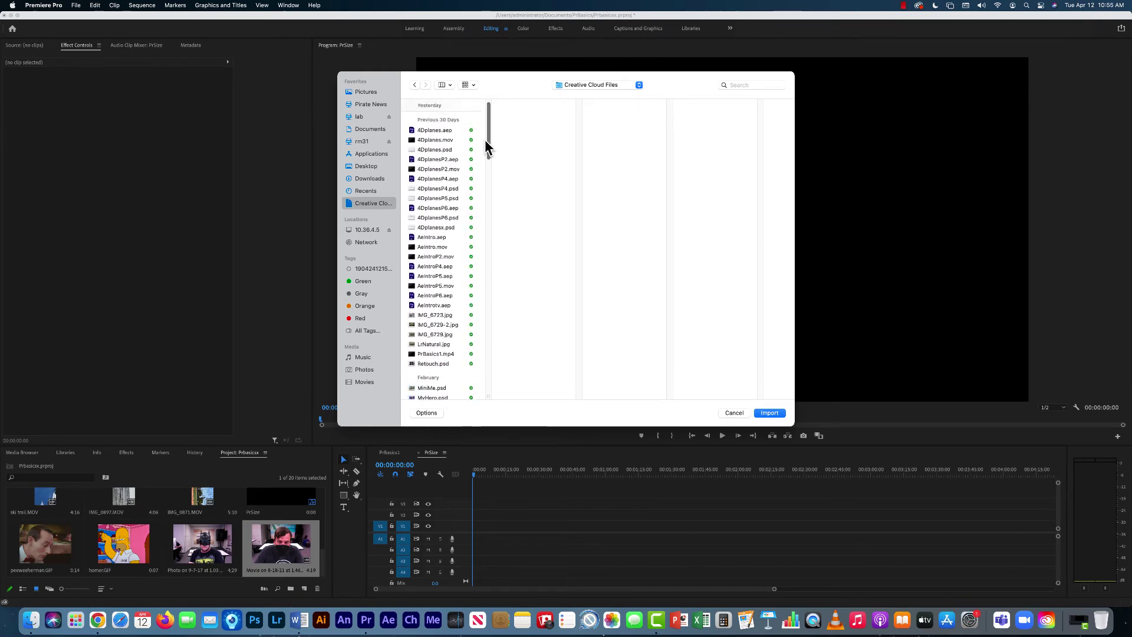
{"action": "left_click_drag", "start_coordinate": [487, 142], "coordinate": [488, 170]}
{"action": "left_click", "coordinate": [424, 213]}
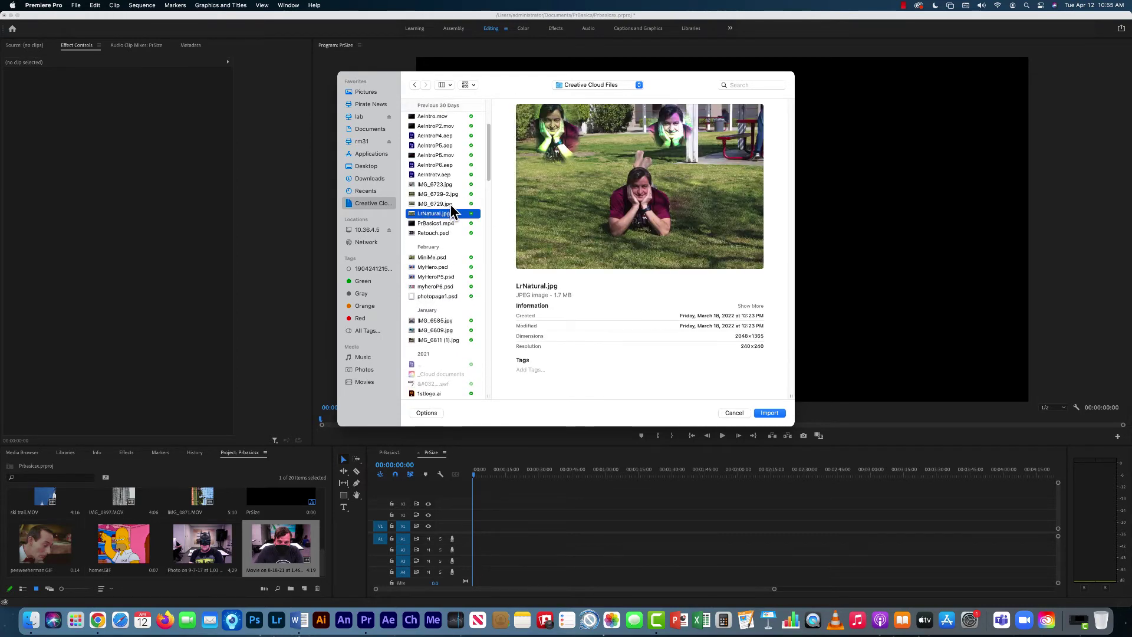
{"action": "left_click", "coordinate": [770, 412]}
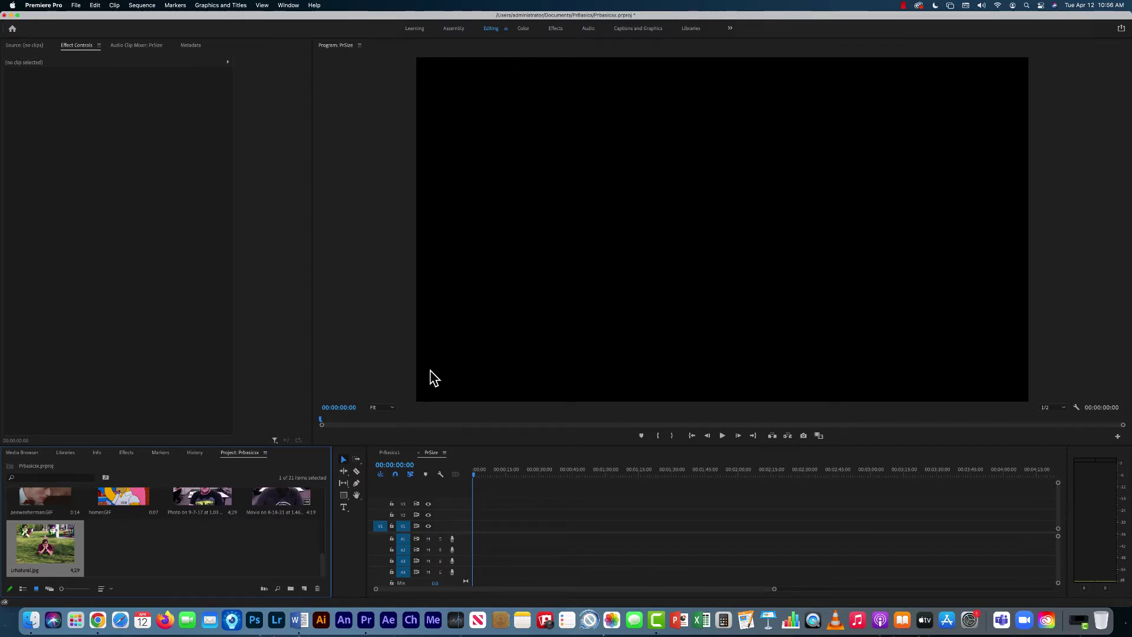
Reset the workspace to its saved layout and scroll the Project panel to the GIF and photo clips
{"action": "left_click", "coordinate": [258, 538]}
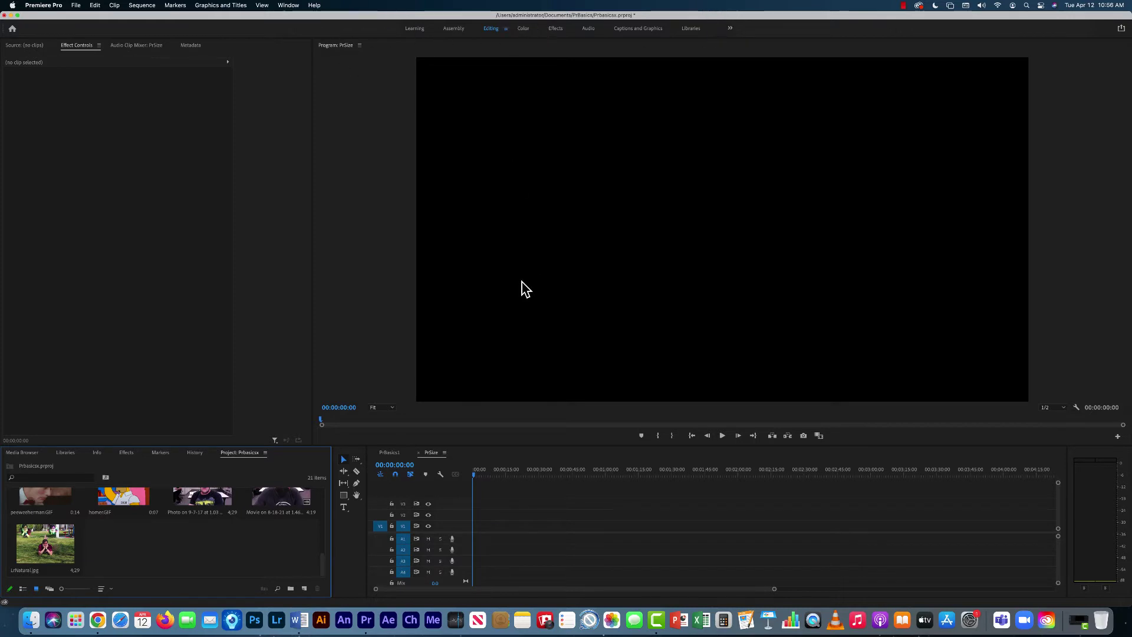
{"action": "left_click", "coordinate": [289, 5]}
{"action": "mouse_move", "coordinate": [294, 19]}
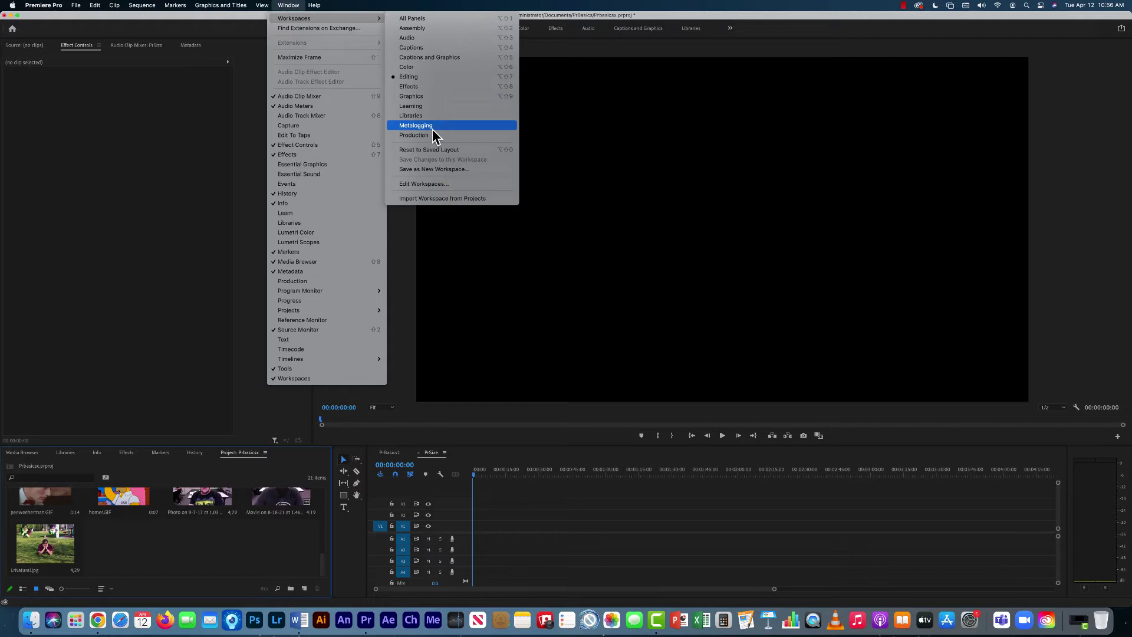
{"action": "left_click", "coordinate": [450, 151]}
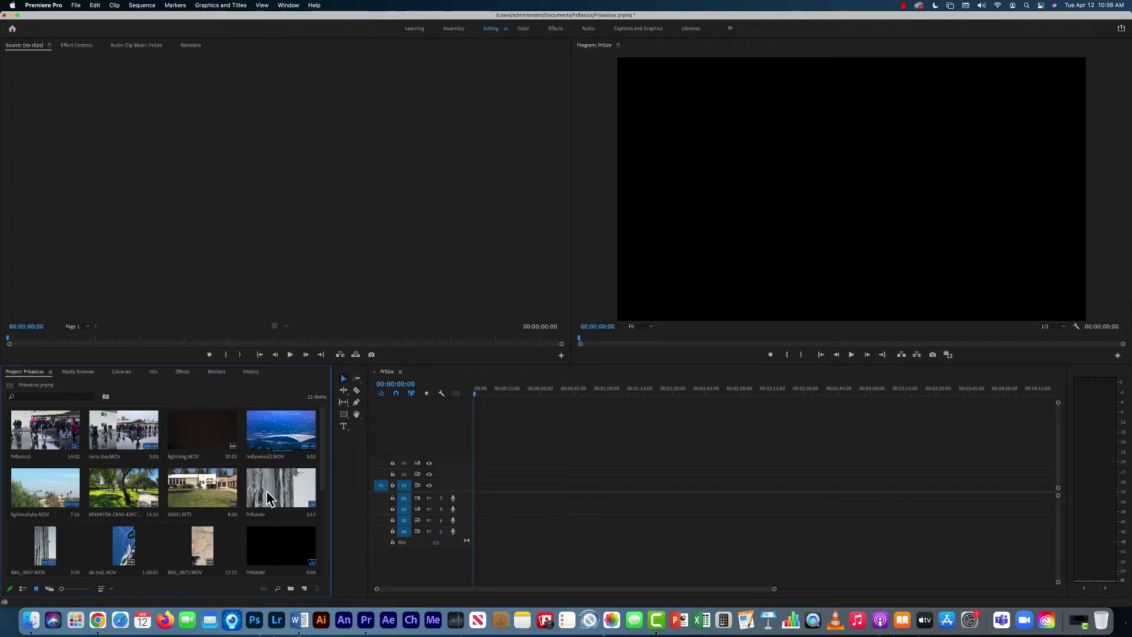
{"action": "left_click", "coordinate": [275, 546]}
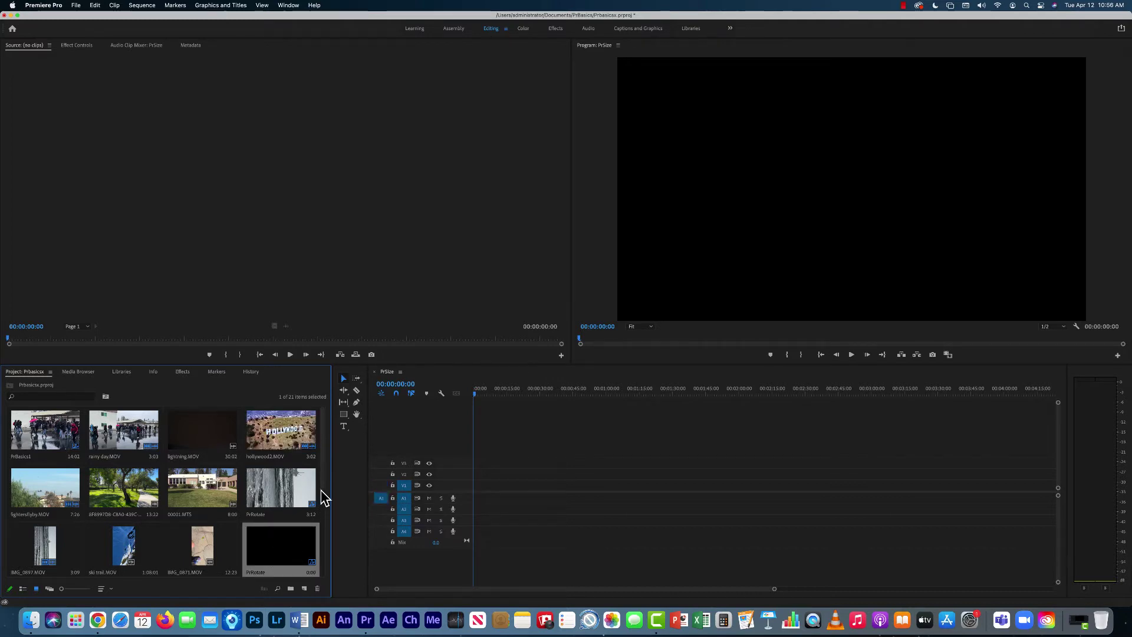
{"action": "left_click_drag", "start_coordinate": [325, 497], "coordinate": [309, 586]}
{"action": "left_click", "coordinate": [228, 556]}
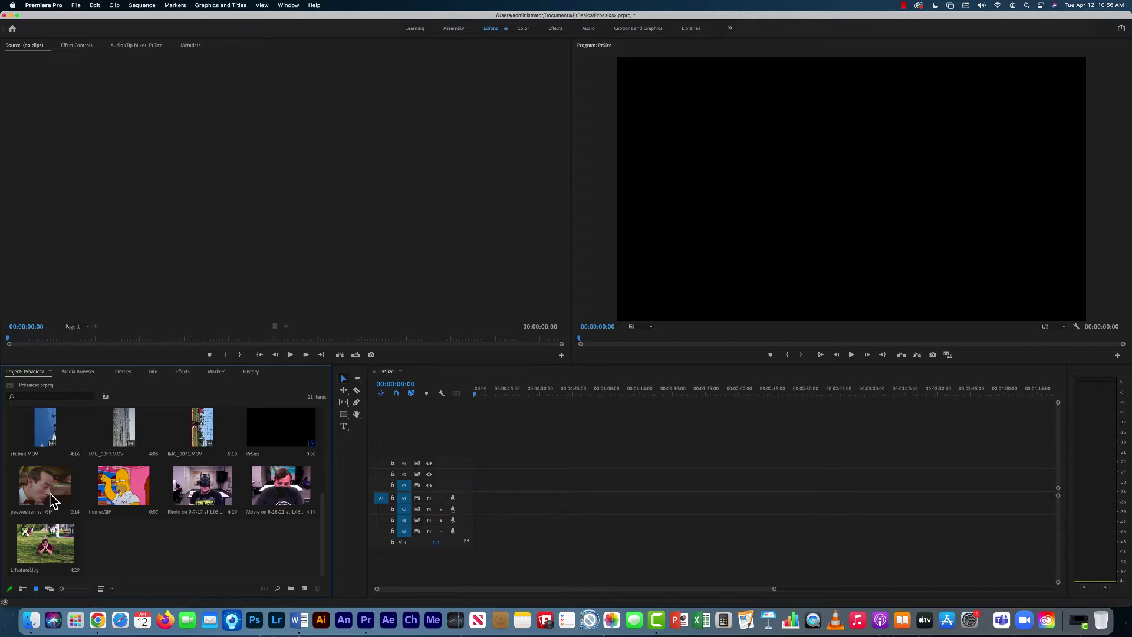
Place peeweeherman.GIF at the start of V1, keeping the existing sequence settings
{"action": "left_click", "coordinate": [82, 487]}
{"action": "left_click_drag", "start_coordinate": [90, 489], "coordinate": [477, 497]}
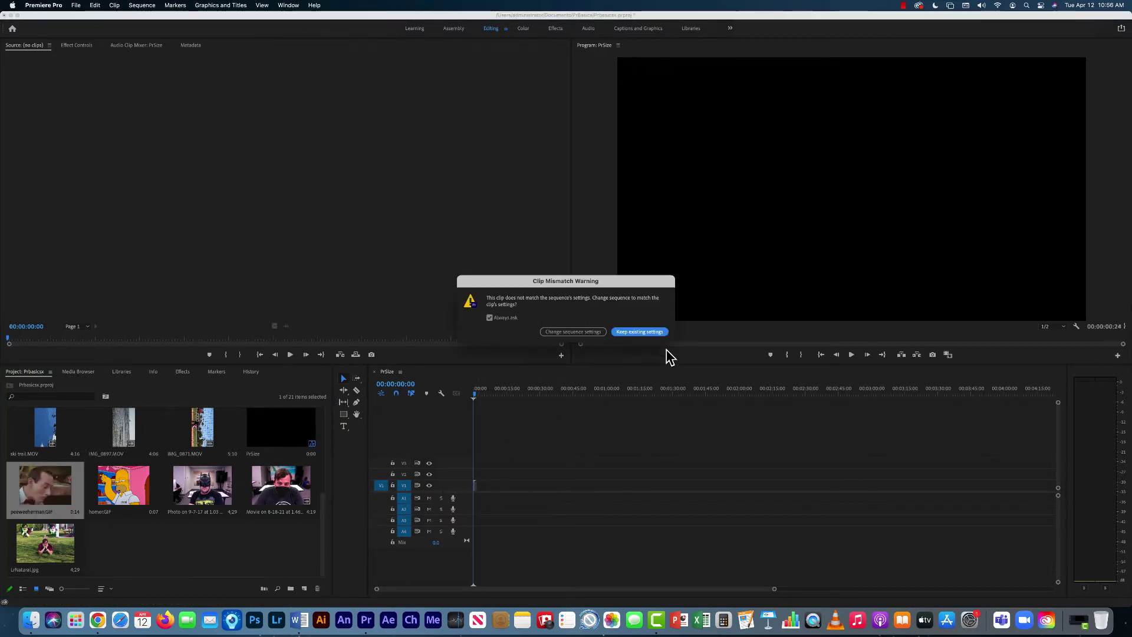
{"action": "left_click", "coordinate": [641, 332]}
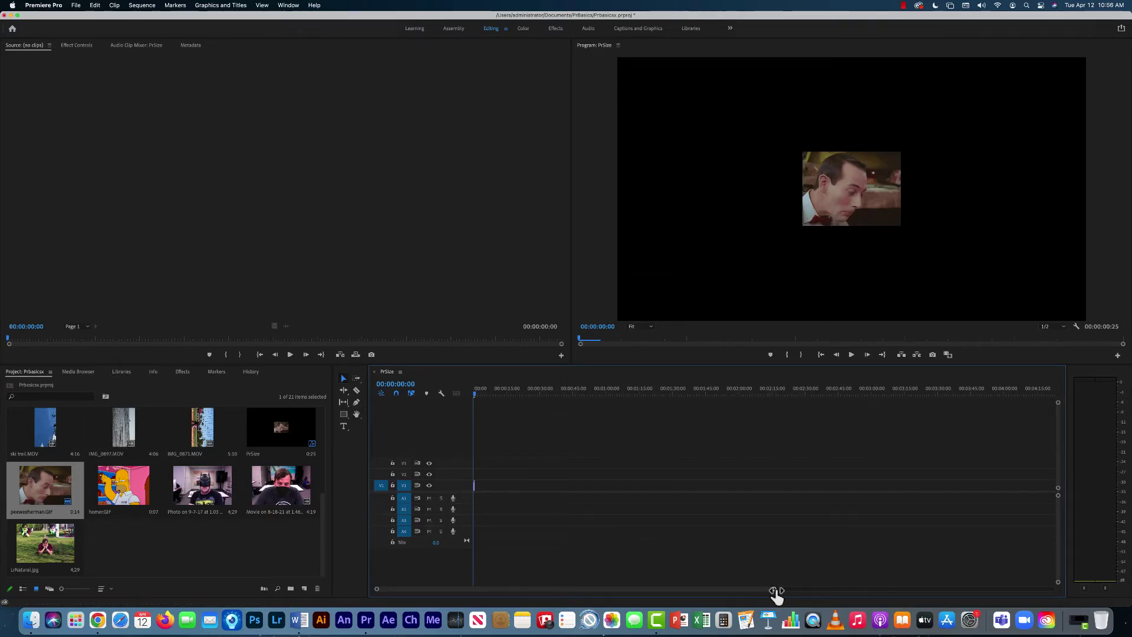
{"action": "left_click_drag", "start_coordinate": [773, 590], "coordinate": [659, 599]}
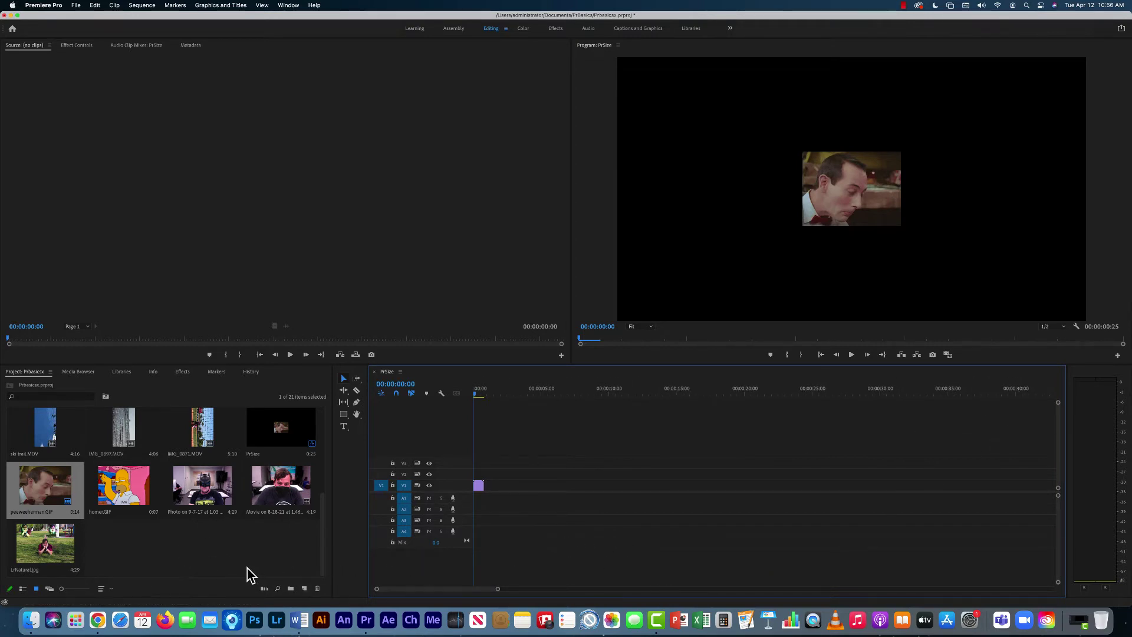
Add homer.GIF, the Photo Booth photo and movie, then LrNatural.jpg after it on V1
{"action": "left_click_drag", "start_coordinate": [124, 499], "coordinate": [501, 508]}
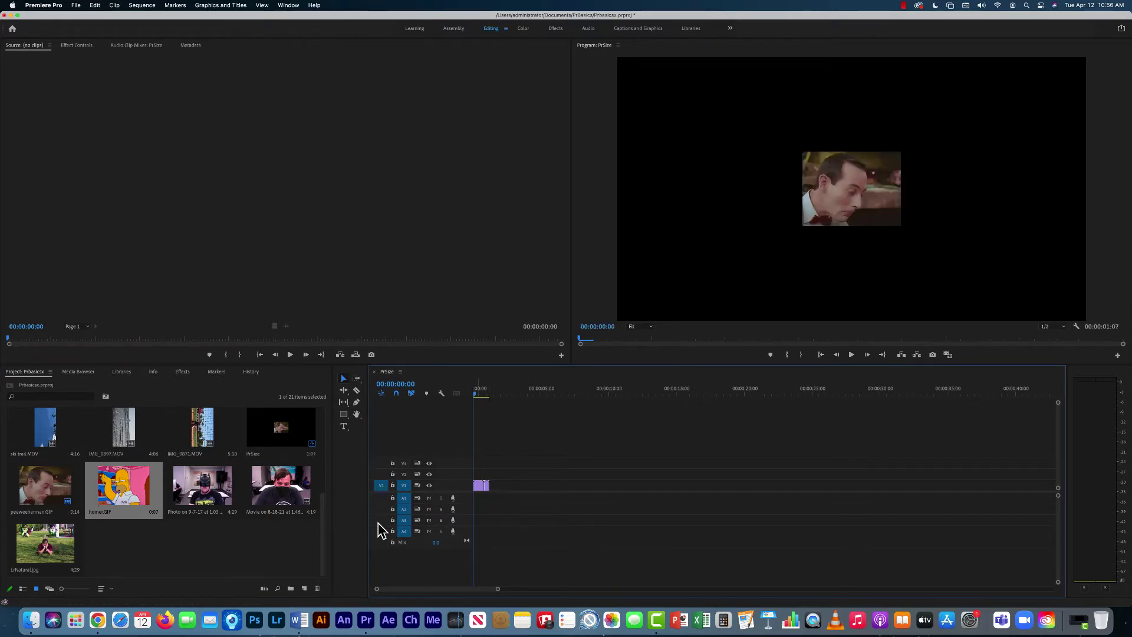
{"action": "left_click_drag", "start_coordinate": [180, 505], "coordinate": [493, 496]}
{"action": "left_click_drag", "start_coordinate": [292, 496], "coordinate": [559, 487]}
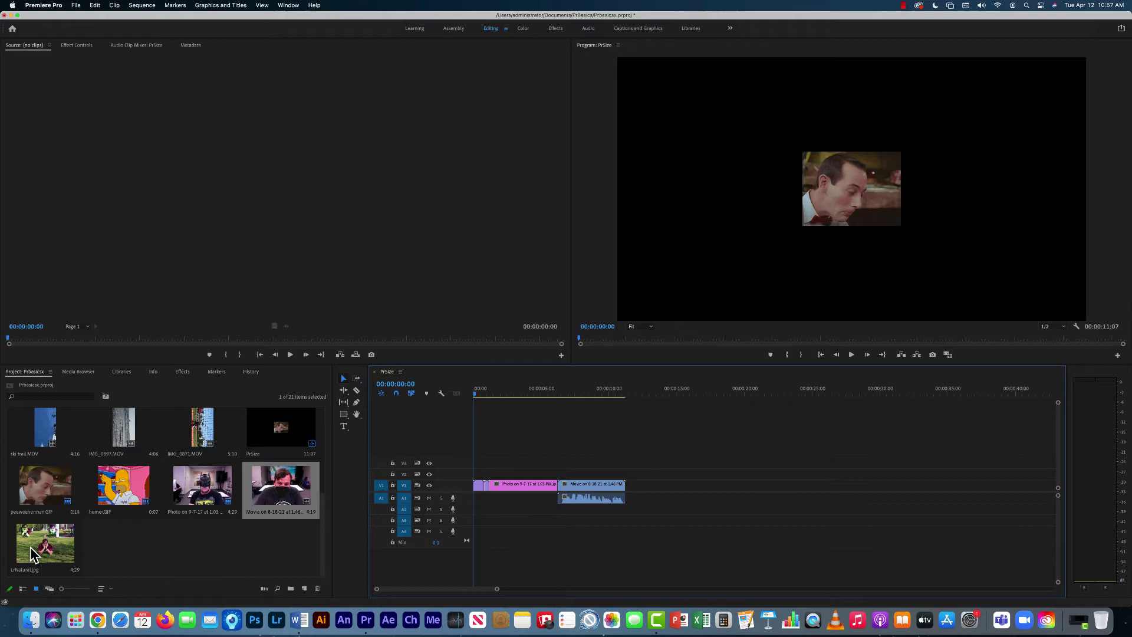
{"action": "left_click_drag", "start_coordinate": [35, 555], "coordinate": [628, 498]}
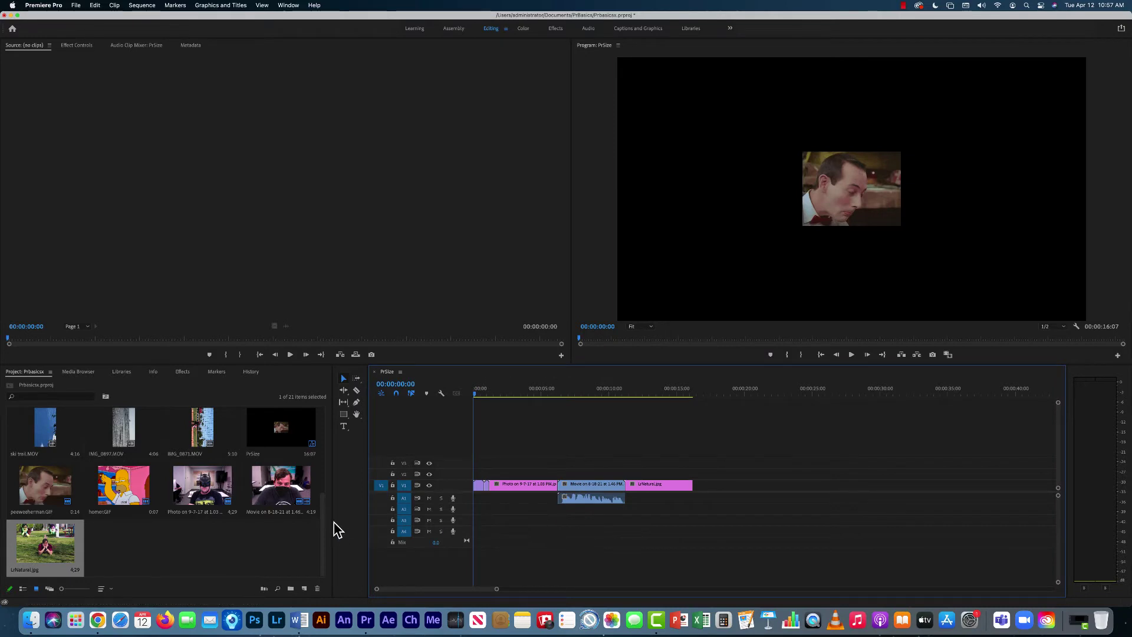
{"action": "mouse_move", "coordinate": [325, 523]}
{"action": "left_mouse_down"}
{"action": "mouse_move", "coordinate": [329, 442]}
{"action": "mouse_move", "coordinate": [324, 546]}
{"action": "left_mouse_up"}
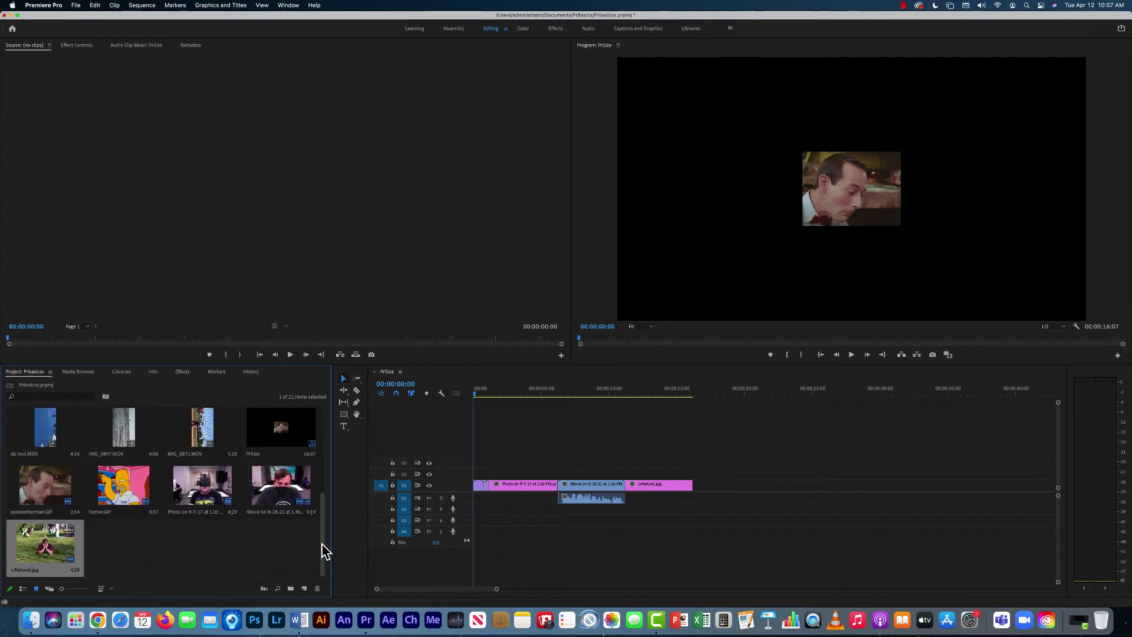
{"action": "left_click_drag", "start_coordinate": [476, 395], "coordinate": [526, 475]}
{"action": "left_click_drag", "start_coordinate": [500, 495], "coordinate": [472, 510]}
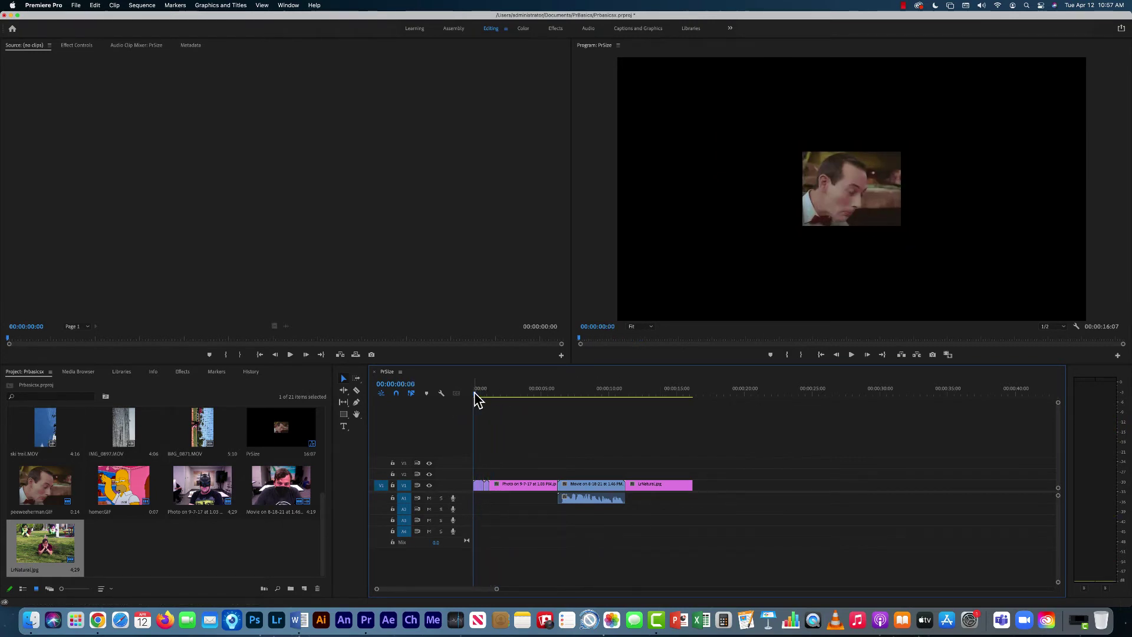
{"action": "left_click_drag", "start_coordinate": [475, 394], "coordinate": [653, 399]}
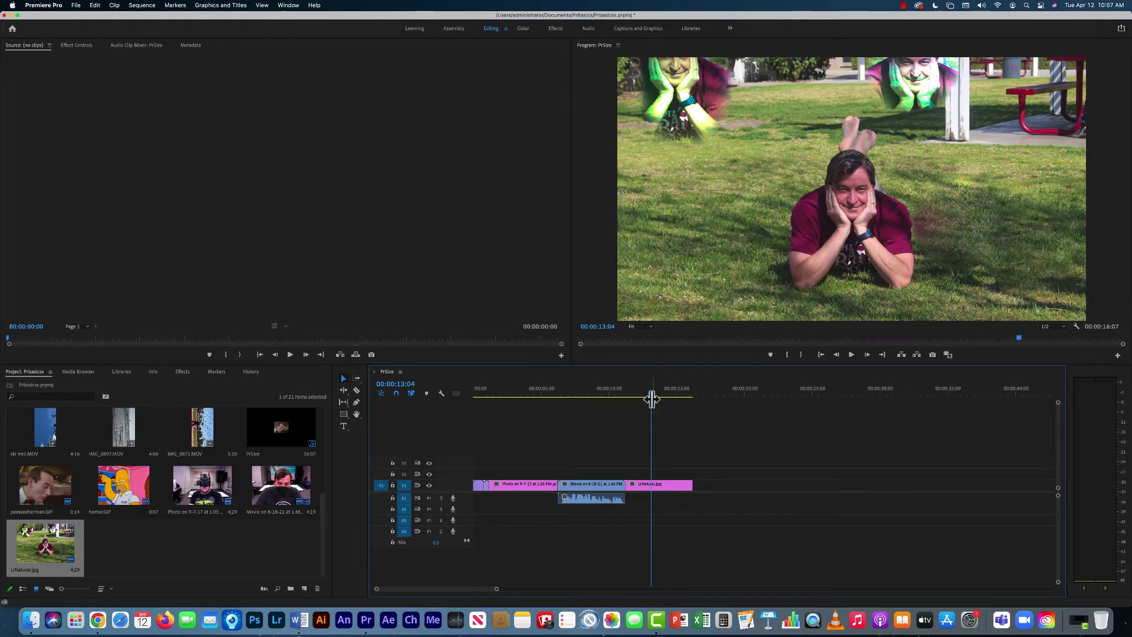
{"action": "left_click_drag", "start_coordinate": [652, 397], "coordinate": [458, 426]}
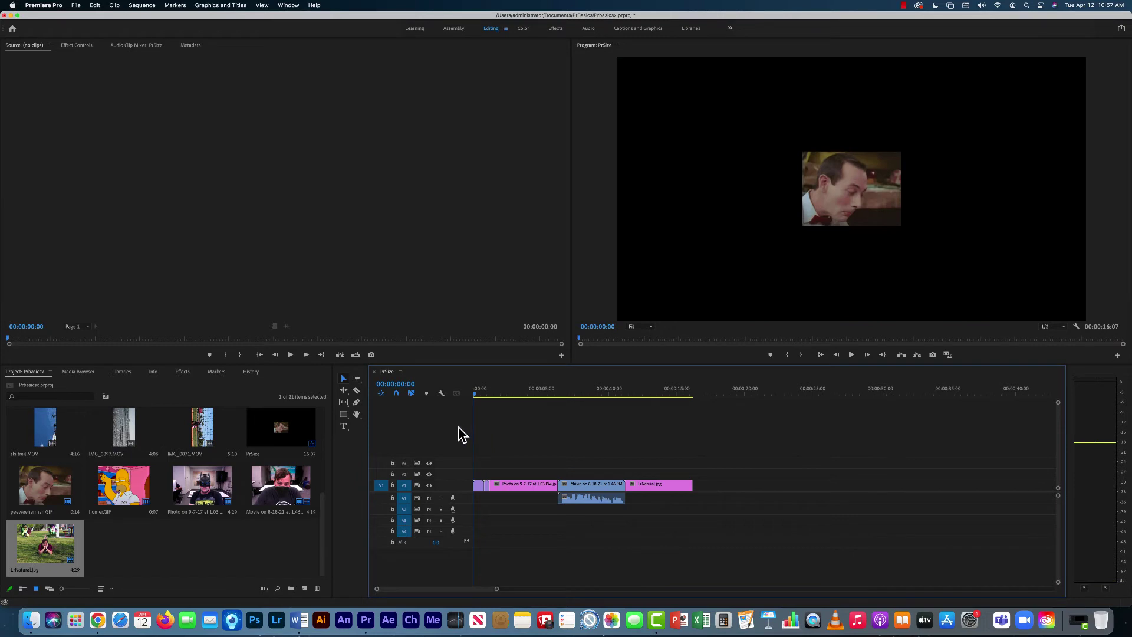
{"action": "left_click", "coordinate": [479, 488]}
{"action": "left_click_drag", "start_coordinate": [496, 590], "coordinate": [473, 589]}
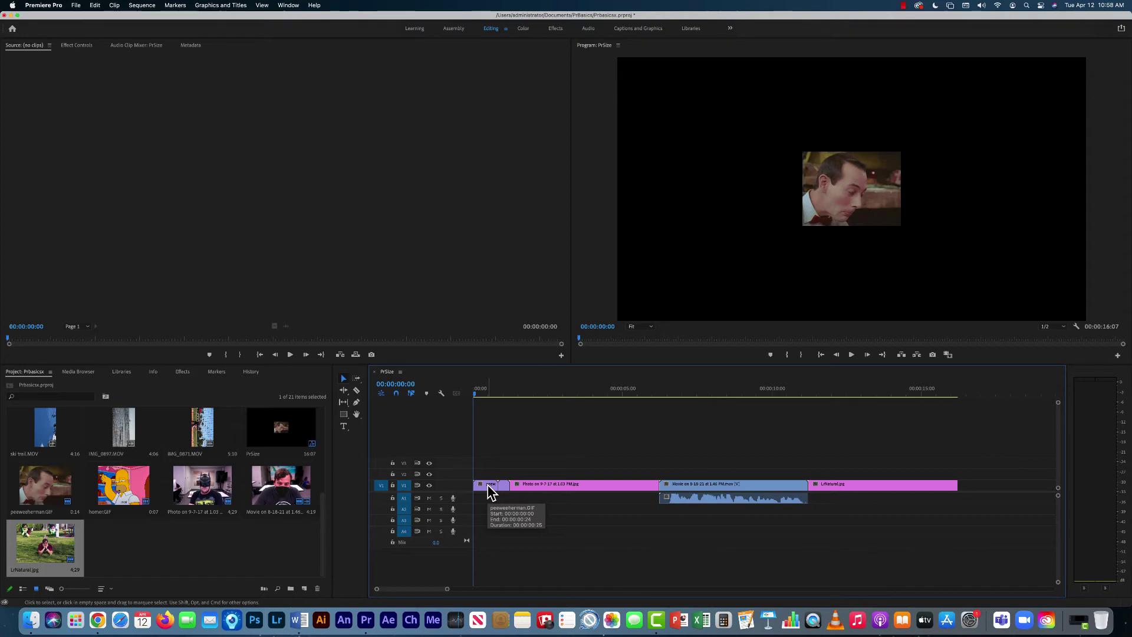
Apply Scale to Frame Size to the peeweeherman.GIF clip and scrub through it to check
{"action": "left_click", "coordinate": [488, 486]}
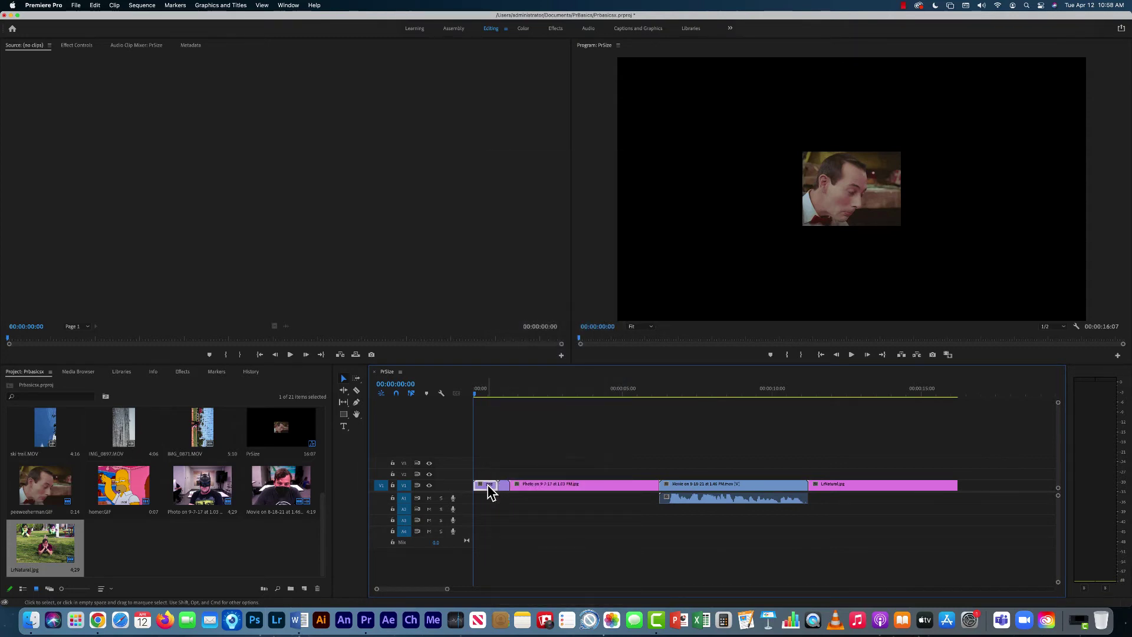
{"action": "right_click", "coordinate": [487, 487]}
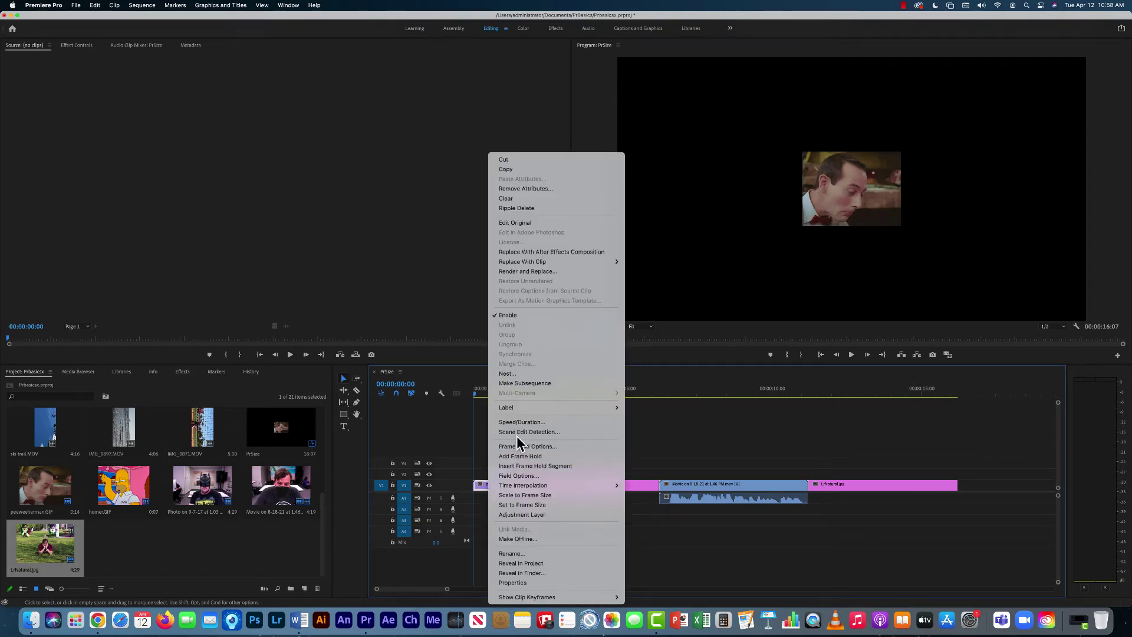
{"action": "left_click", "coordinate": [531, 495]}
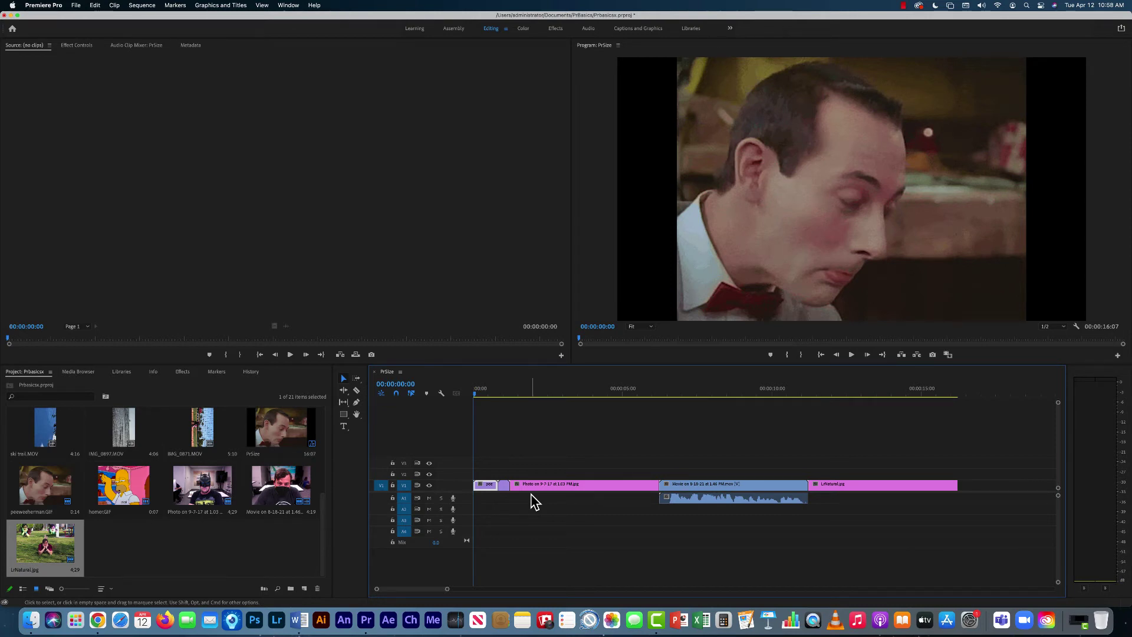
{"action": "left_click", "coordinate": [481, 394]}
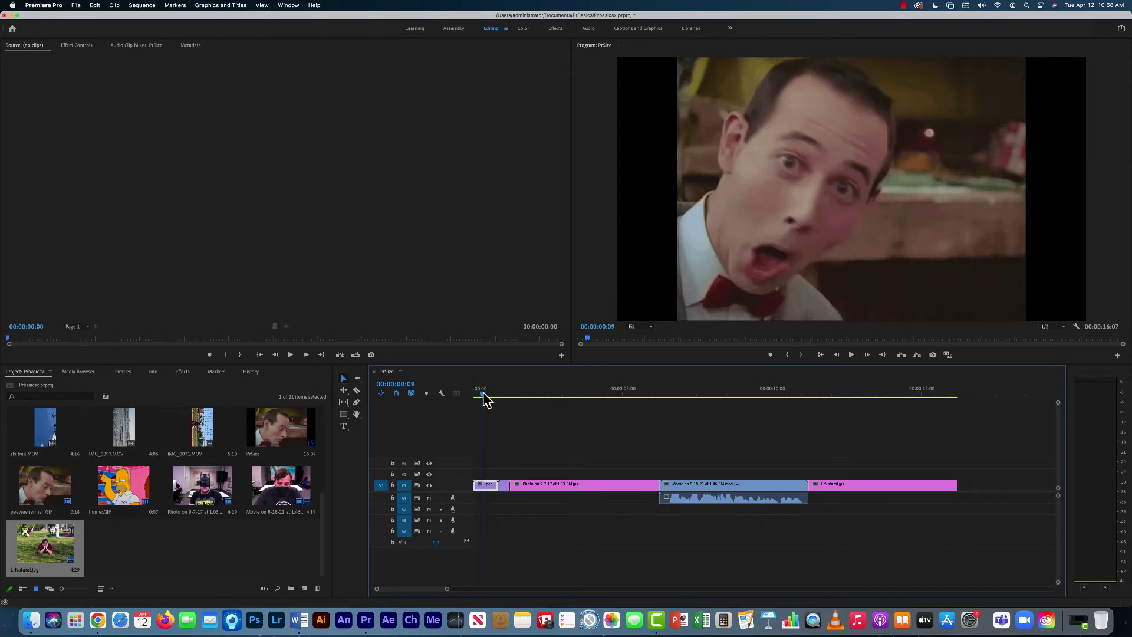
{"action": "left_click_drag", "start_coordinate": [482, 393], "coordinate": [491, 394]}
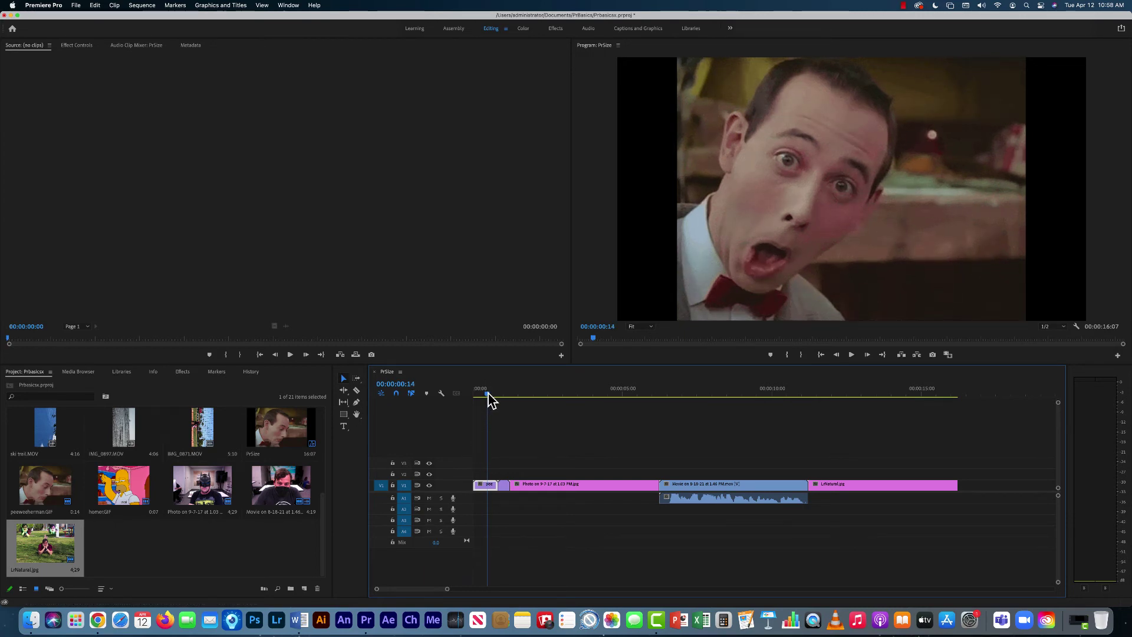
{"action": "left_click_drag", "start_coordinate": [489, 393], "coordinate": [504, 393]}
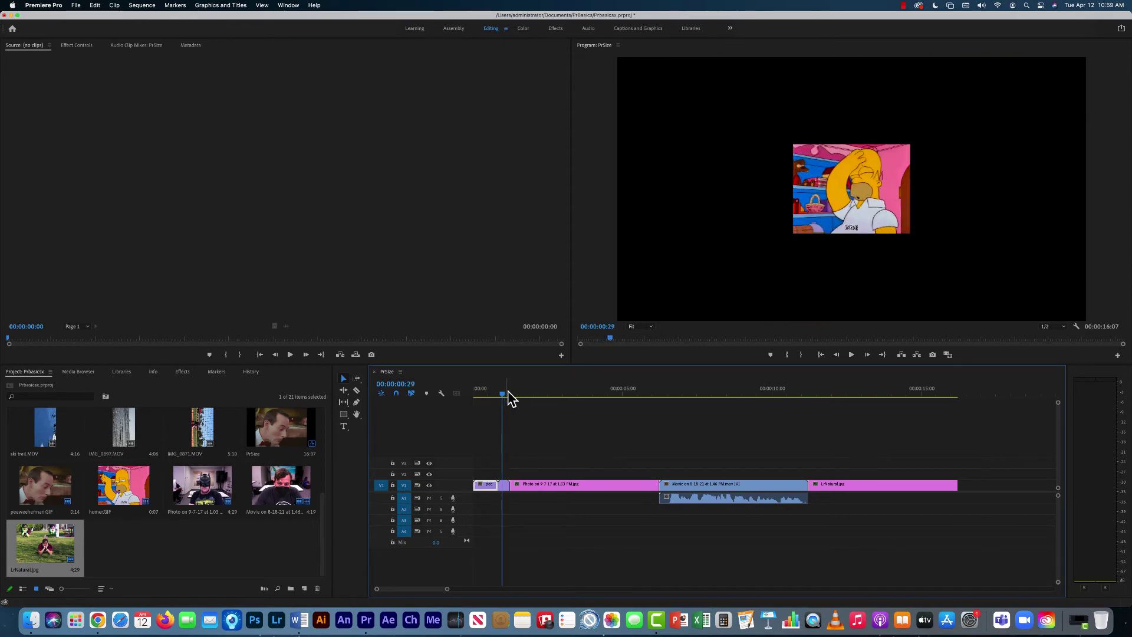
Scale the Homer clip on the timeline to the frame size
{"action": "left_click", "coordinate": [504, 486]}
{"action": "right_click", "coordinate": [505, 489]}
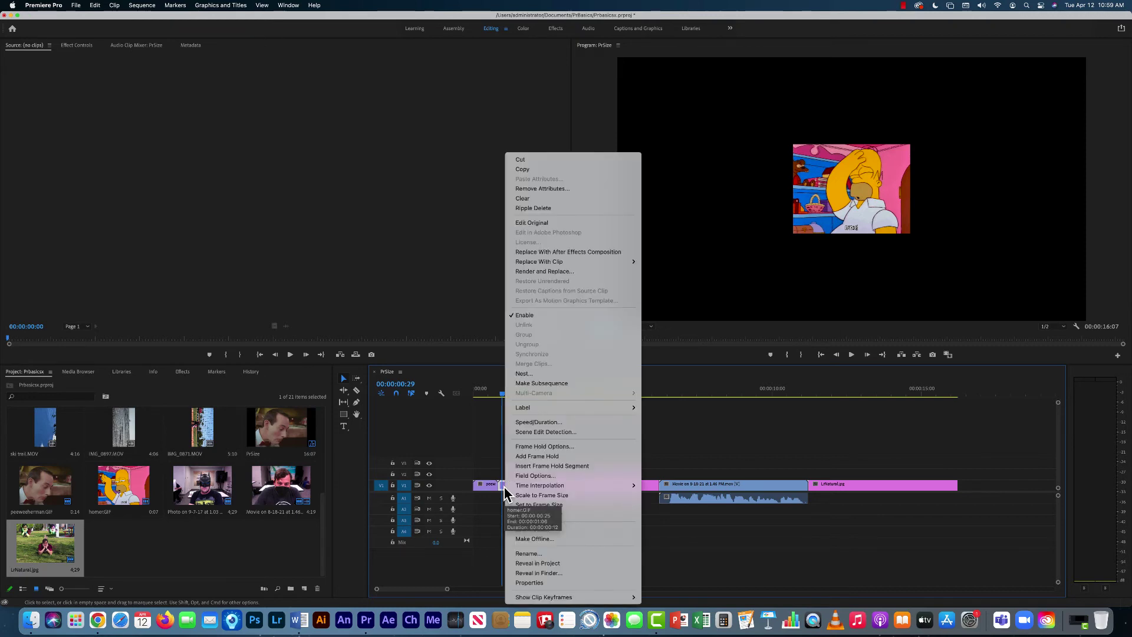
{"action": "key", "text": "Escape"}
{"action": "right_click", "coordinate": [504, 489]}
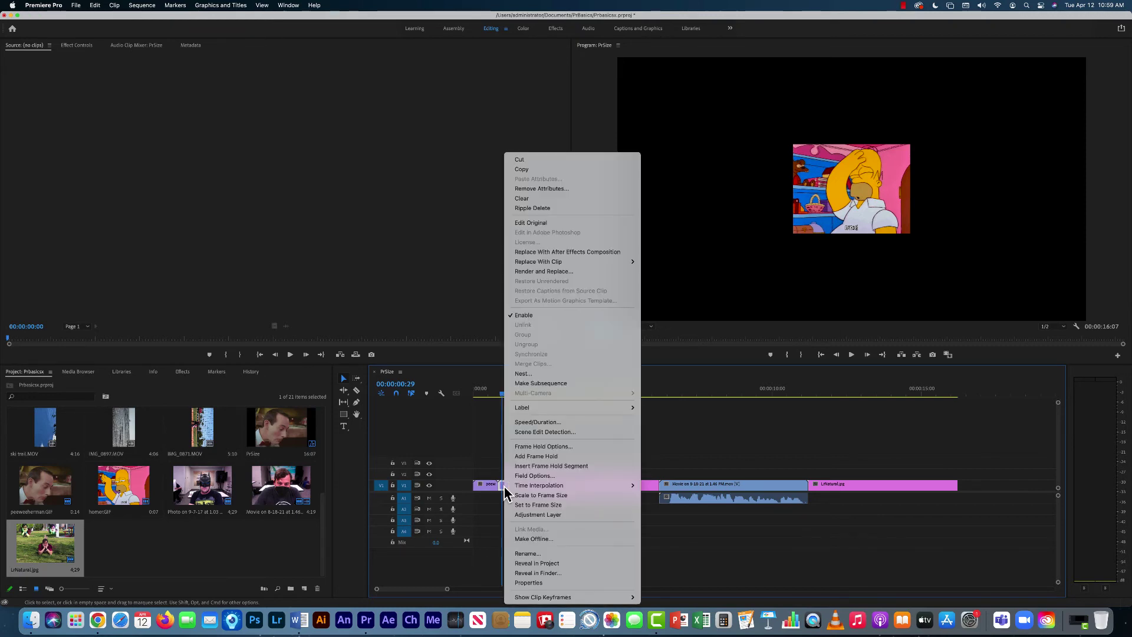
{"action": "left_click", "coordinate": [545, 496]}
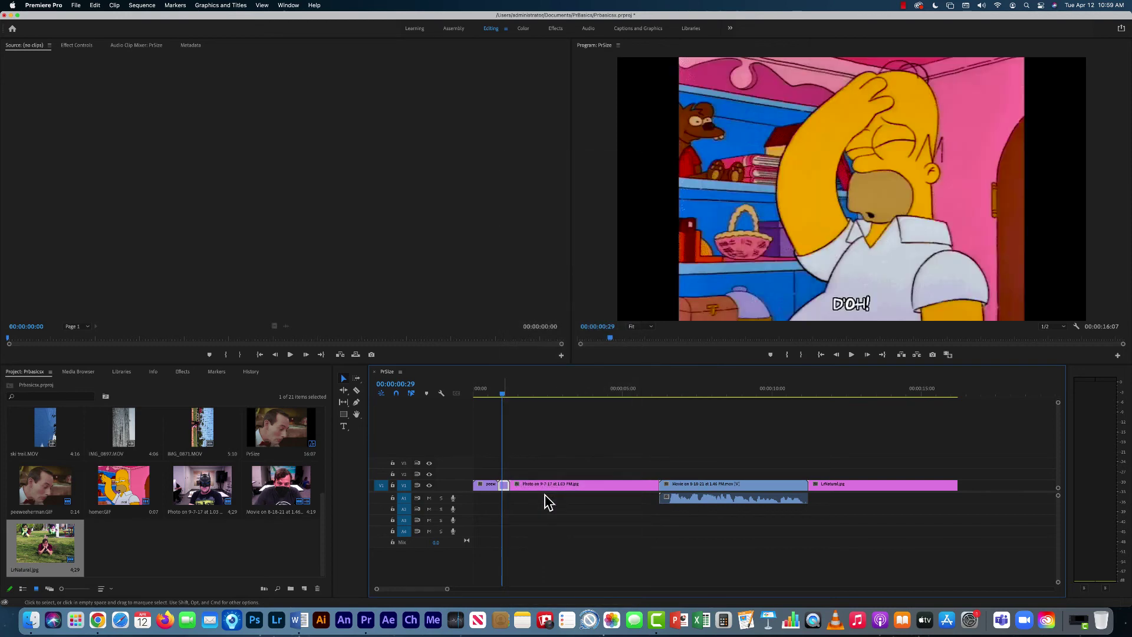
Move to the Batman photo clip and scale it to the frame size
{"action": "left_click_drag", "start_coordinate": [502, 401], "coordinate": [546, 400]}
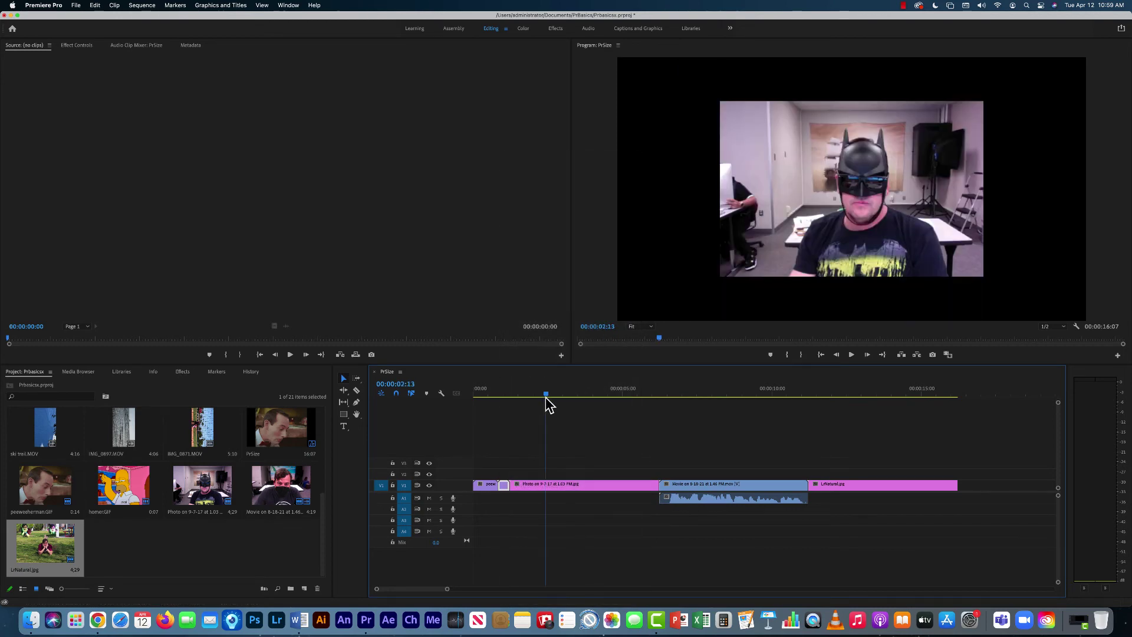
{"action": "right_click", "coordinate": [575, 486]}
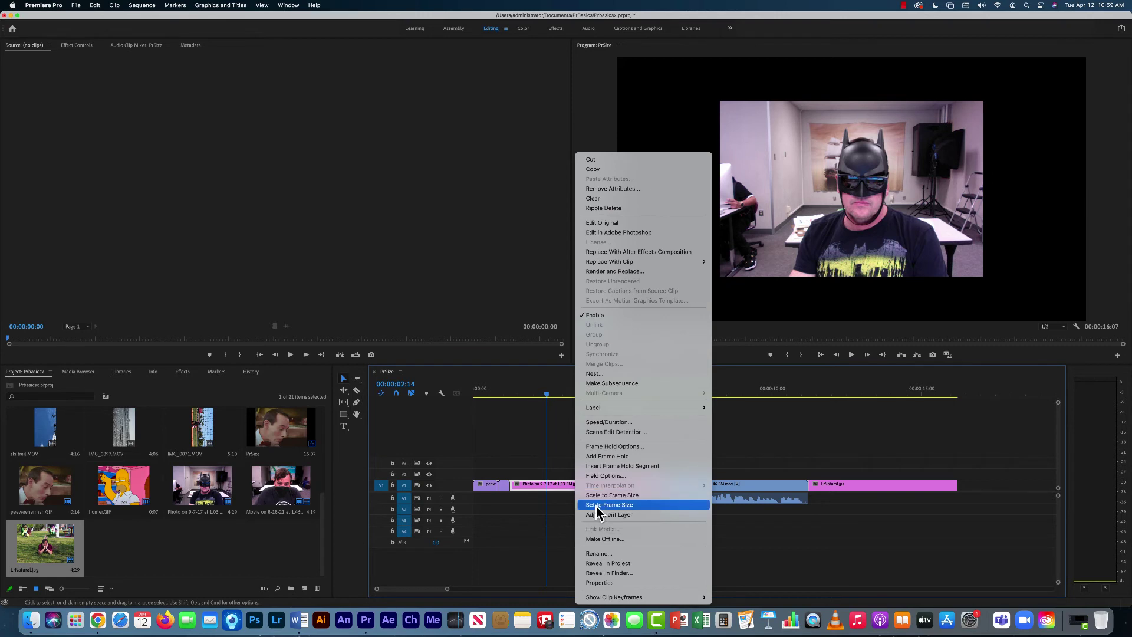
{"action": "left_click", "coordinate": [597, 495]}
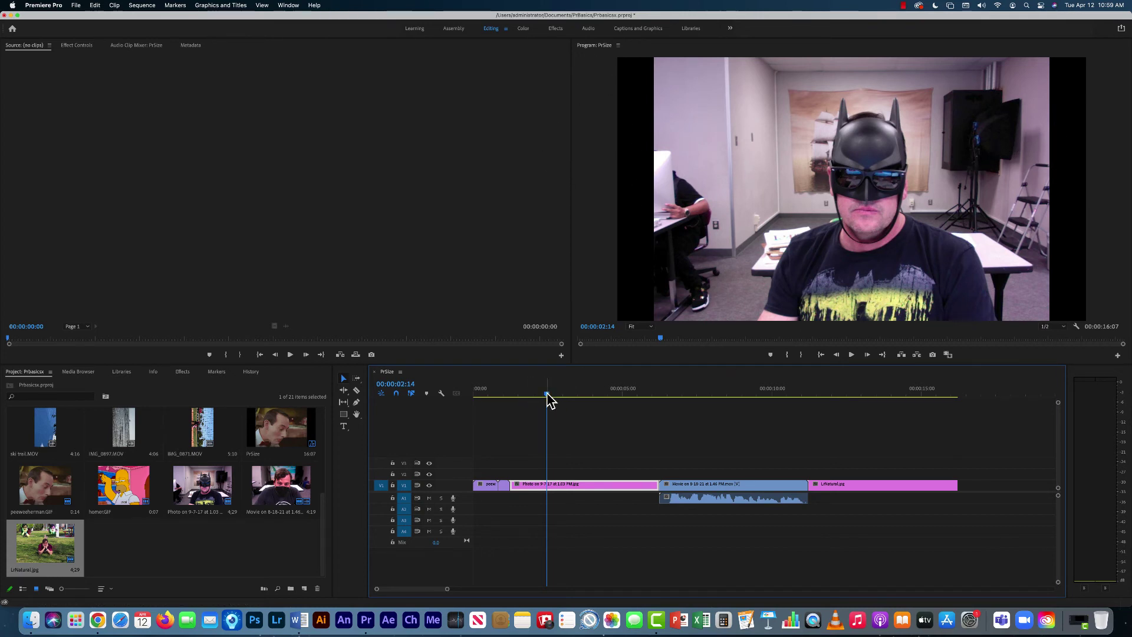
Scale the webcam movie clip to the frame size
{"action": "left_click_drag", "start_coordinate": [549, 396], "coordinate": [753, 399]}
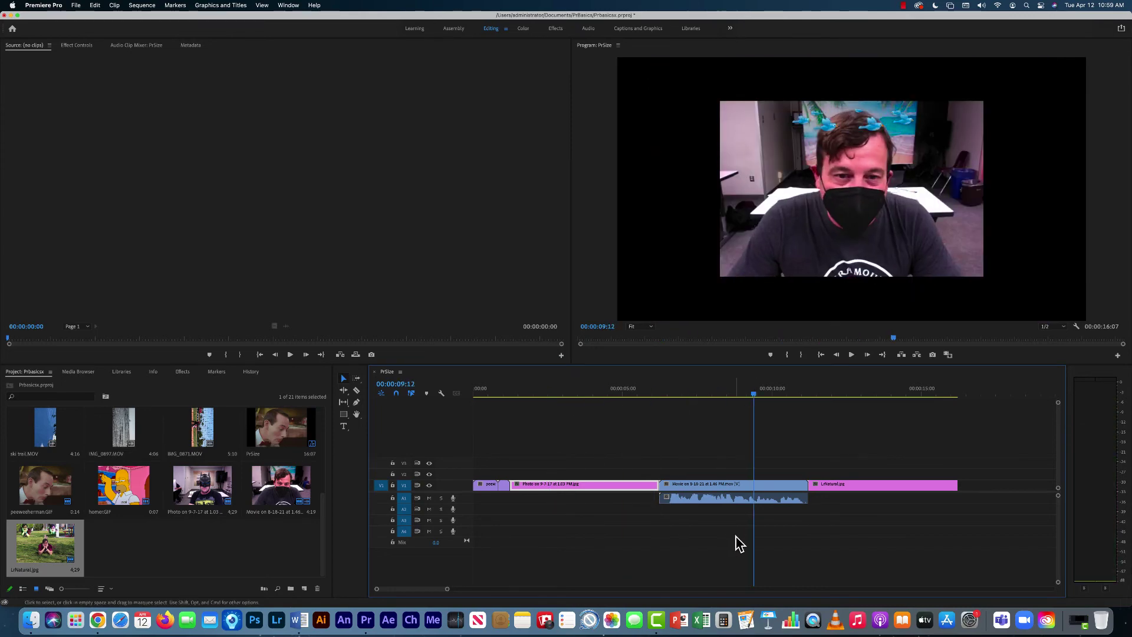
{"action": "right_click", "coordinate": [738, 491]}
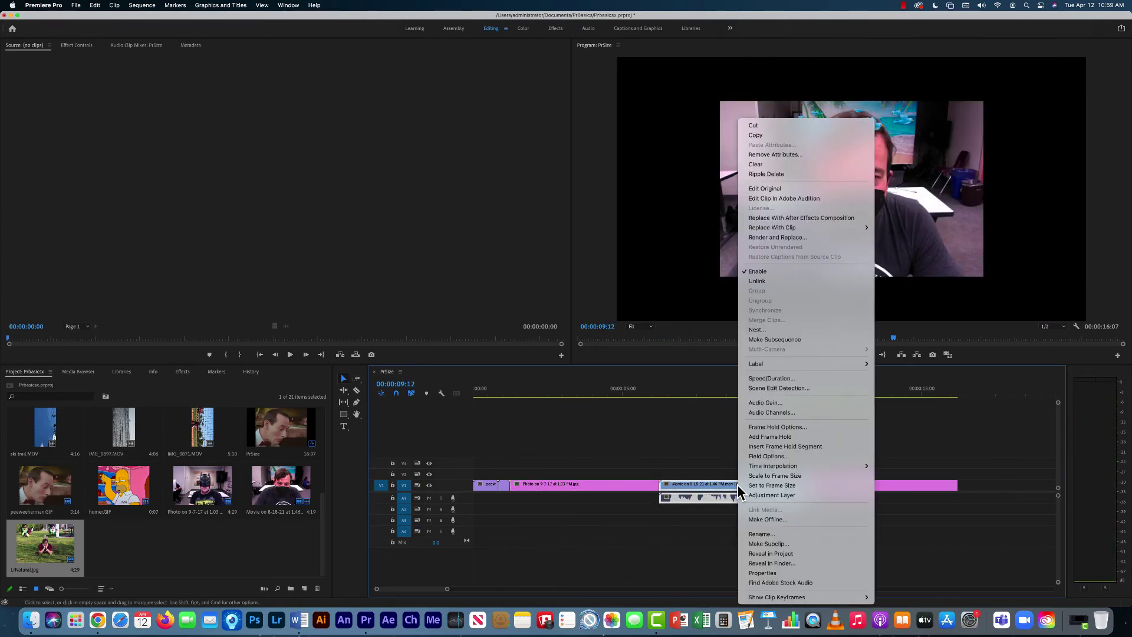
{"action": "left_click", "coordinate": [770, 476]}
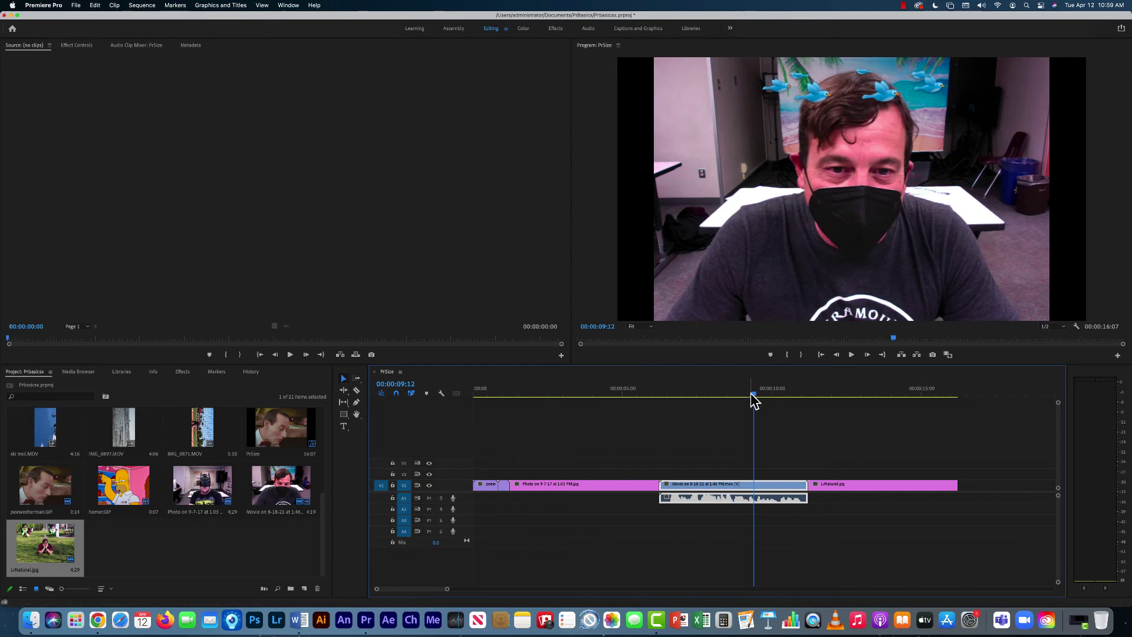
Scale the LrNatural.jpg photo to the frame size, then return the playhead to the movie
{"action": "left_click_drag", "start_coordinate": [753, 394], "coordinate": [841, 462]}
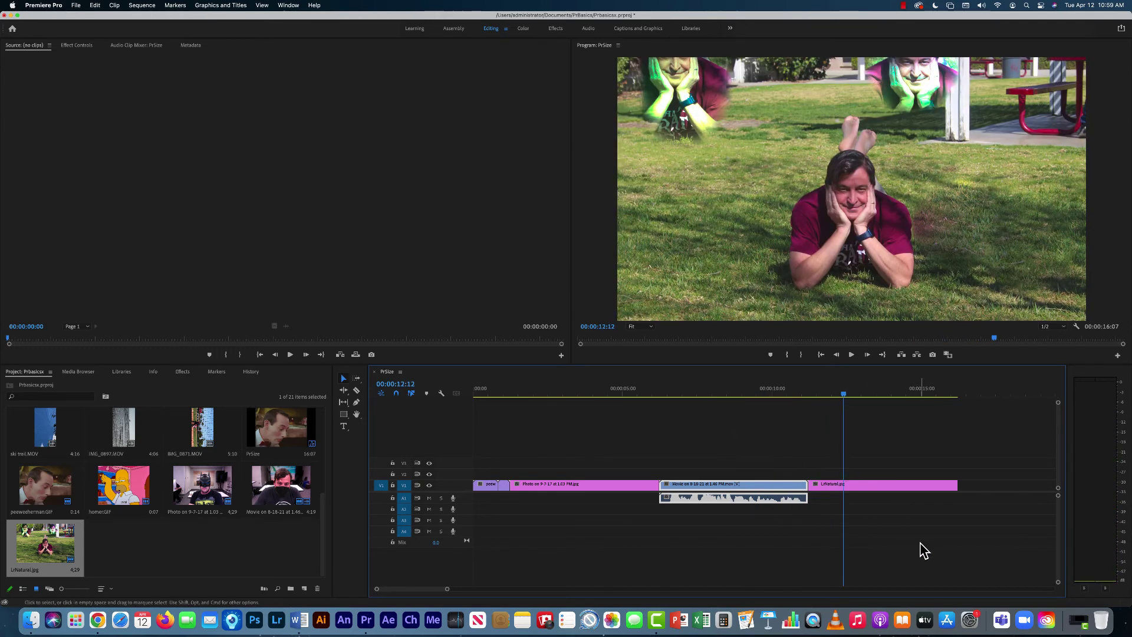
{"action": "left_click", "coordinate": [847, 488]}
{"action": "right_click", "coordinate": [849, 492]}
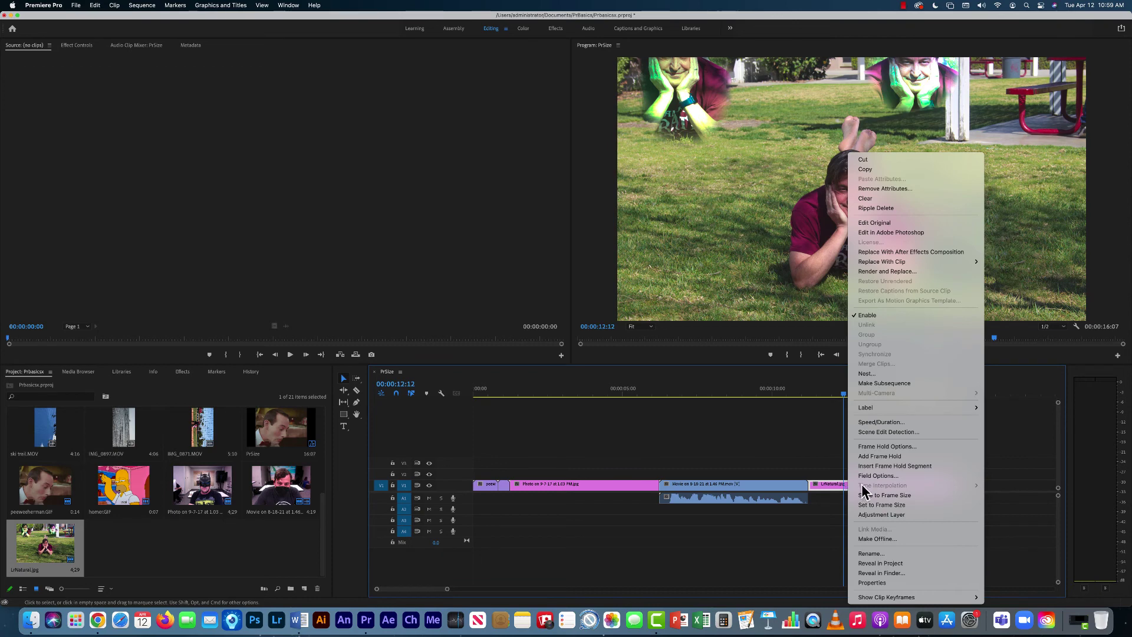
{"action": "left_click", "coordinate": [883, 495]}
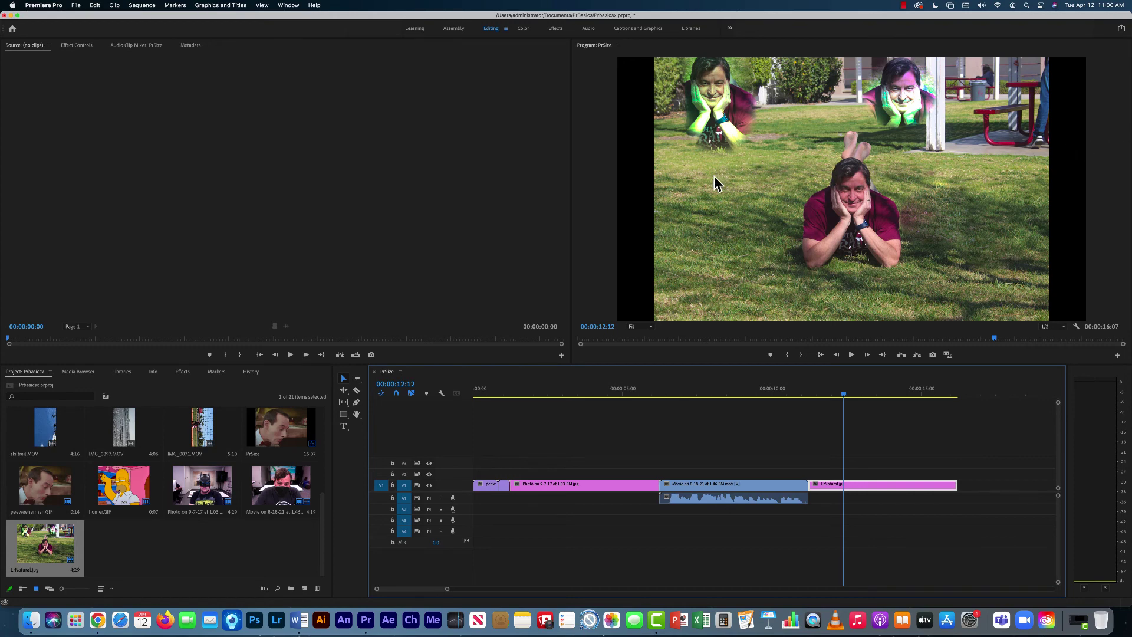
{"action": "left_click_drag", "start_coordinate": [847, 396], "coordinate": [637, 438]}
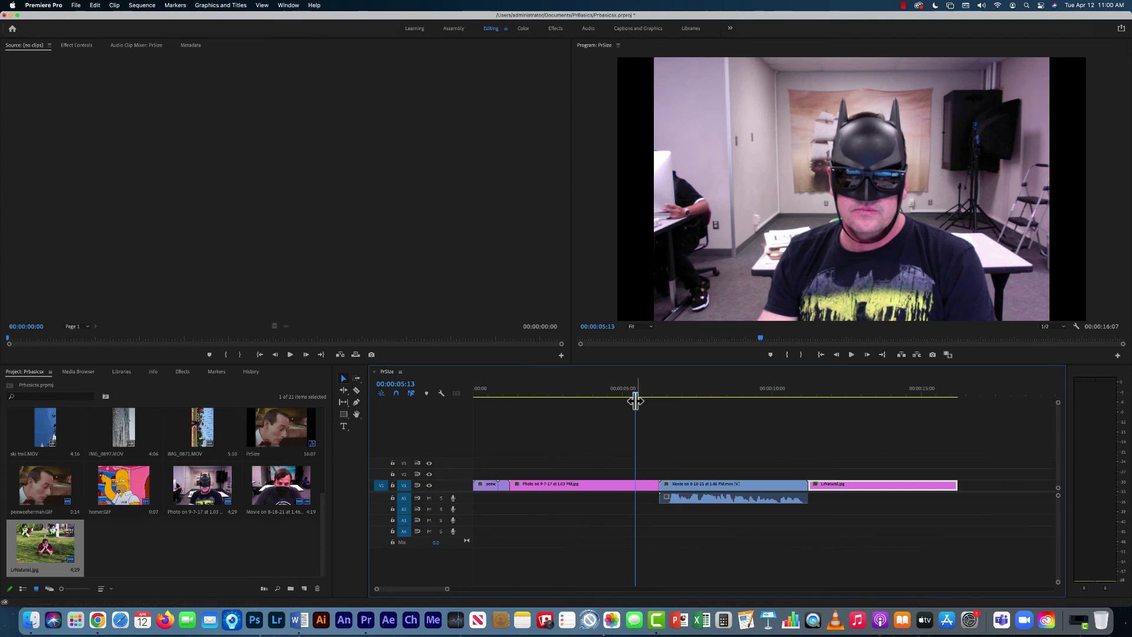
{"action": "left_click_drag", "start_coordinate": [637, 399], "coordinate": [547, 422]}
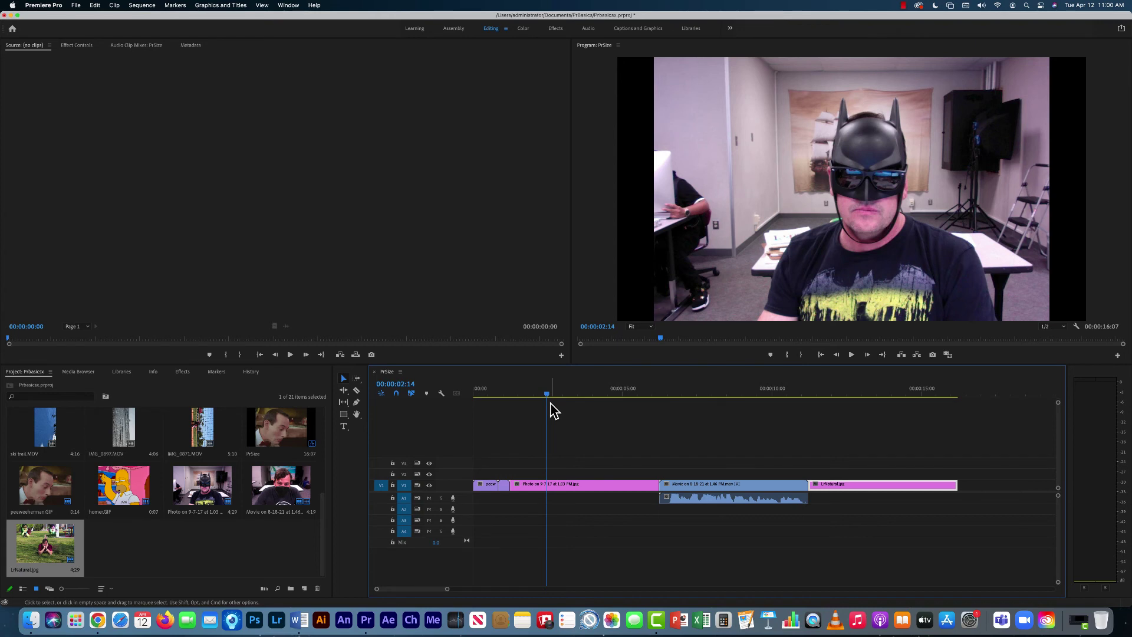
{"action": "scroll", "coordinate": [554, 411], "scroll_direction": "down", "scroll_amount": 5}
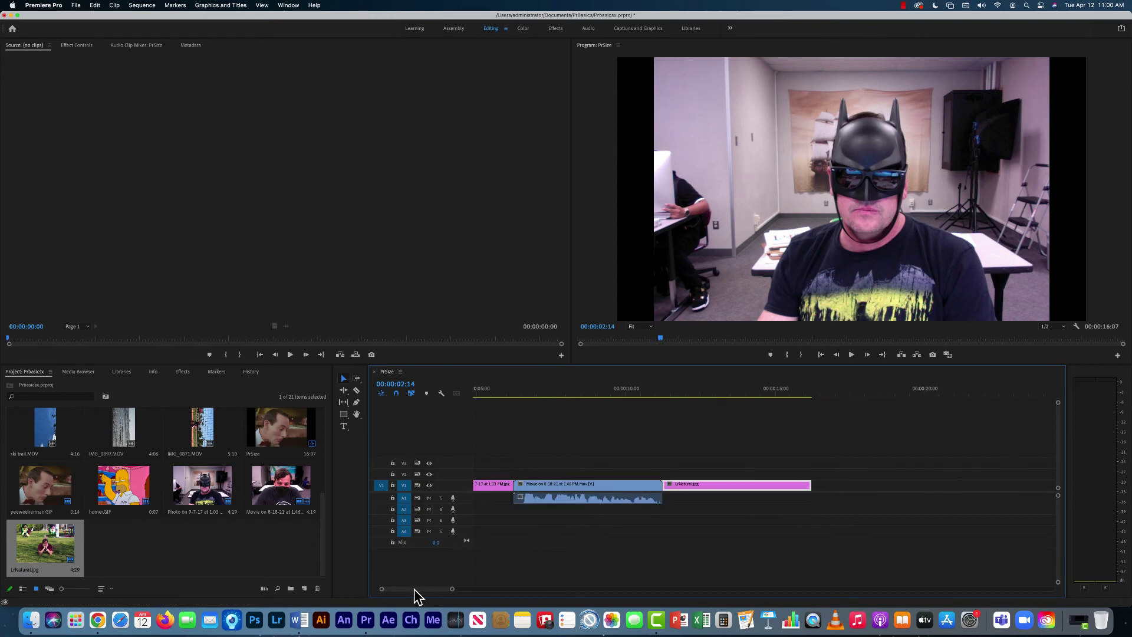
{"action": "left_click_drag", "start_coordinate": [415, 589], "coordinate": [394, 589]}
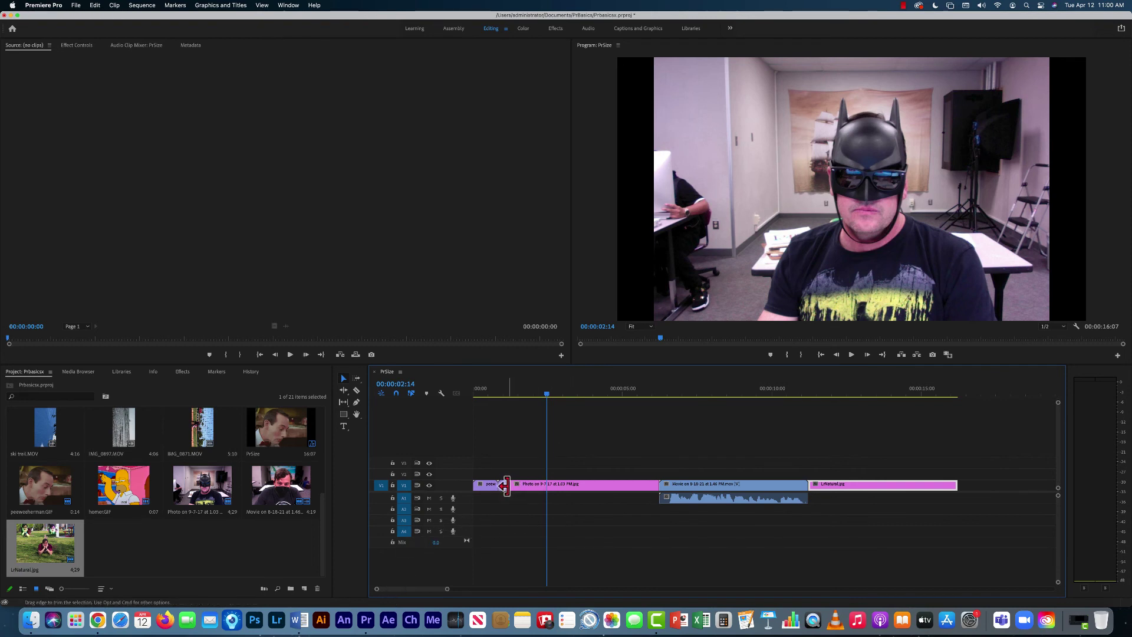
{"action": "scroll", "coordinate": [507, 494], "scroll_direction": "right", "scroll_amount": 1}
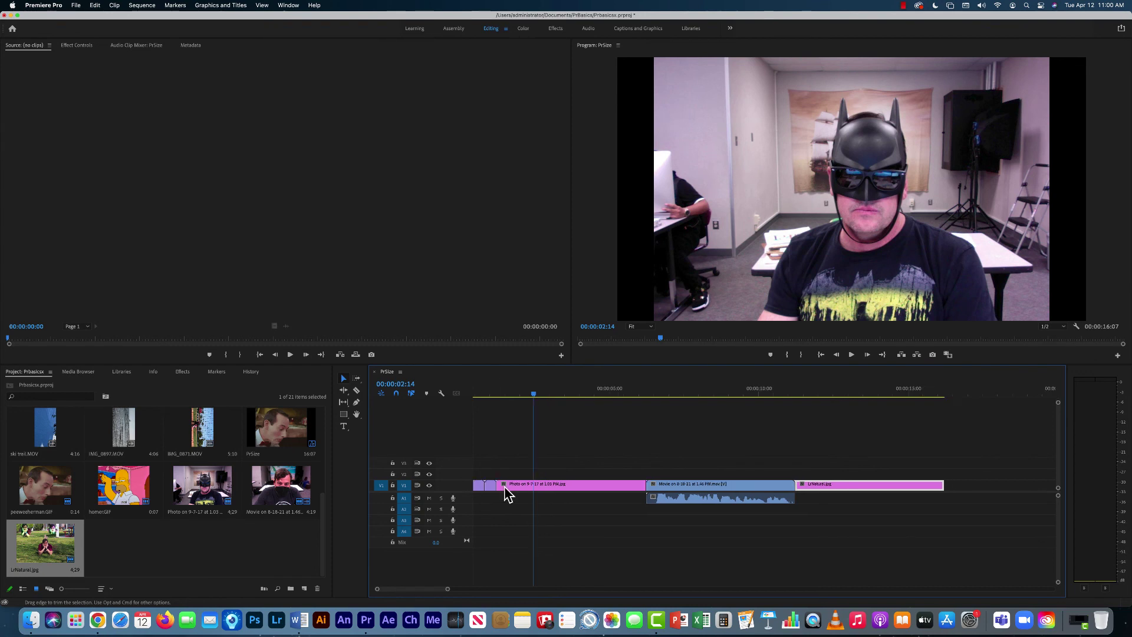
{"action": "left_click", "coordinate": [560, 485]}
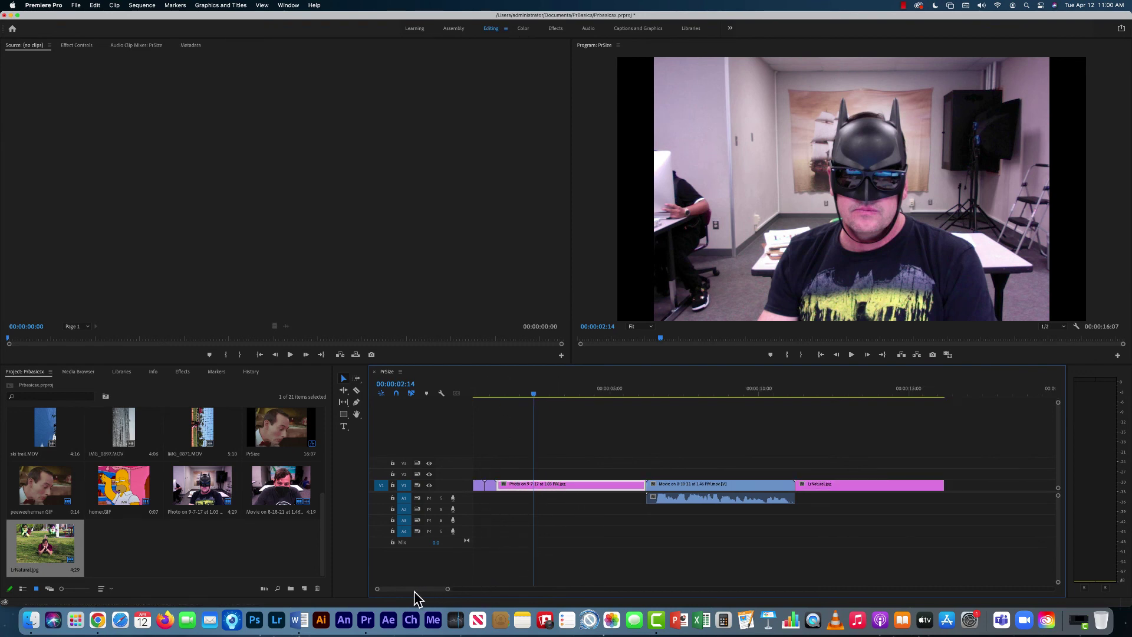
{"action": "scroll", "coordinate": [413, 590], "scroll_direction": "left", "scroll_amount": 1}
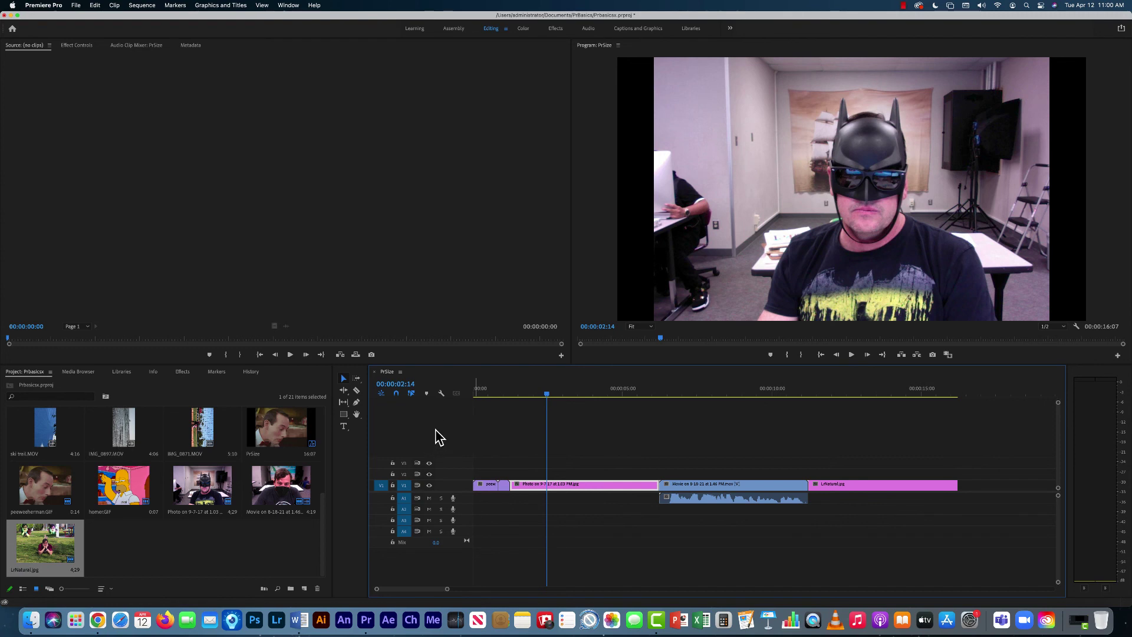
Open the File > Export > Media settings and set the format to H.264
{"action": "left_click", "coordinate": [76, 5]}
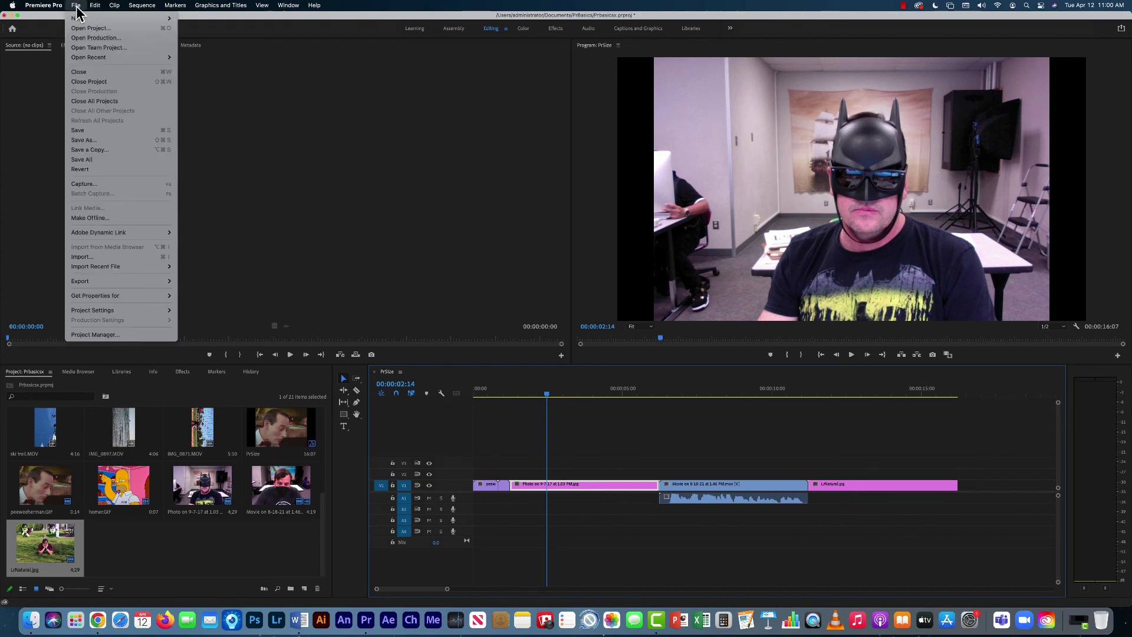
{"action": "mouse_move", "coordinate": [132, 282]}
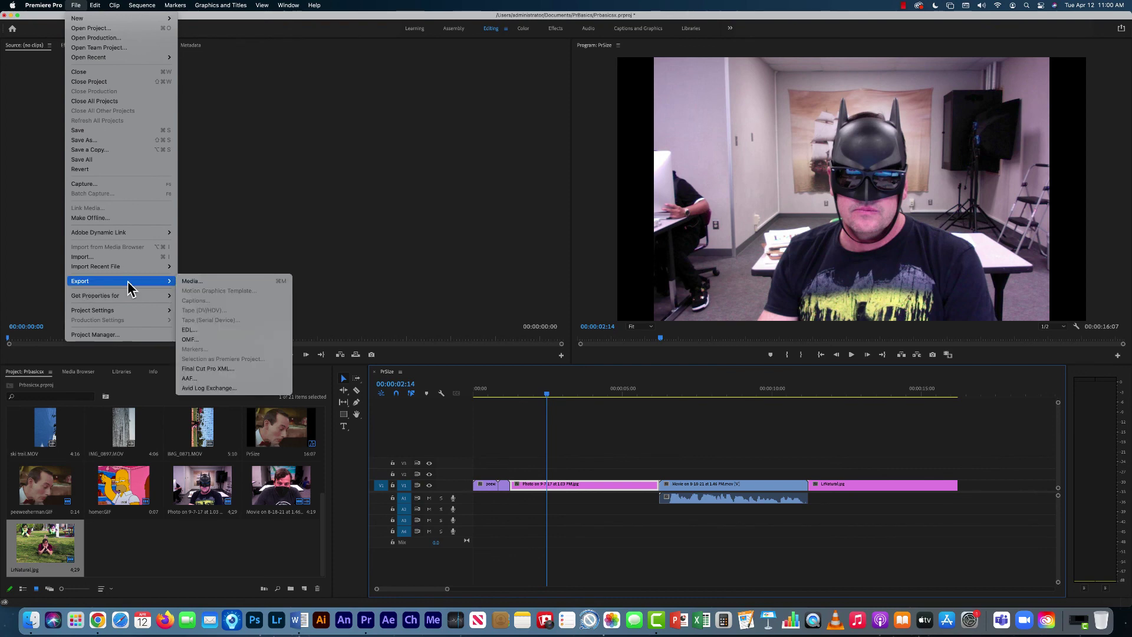
{"action": "left_click", "coordinate": [201, 283]}
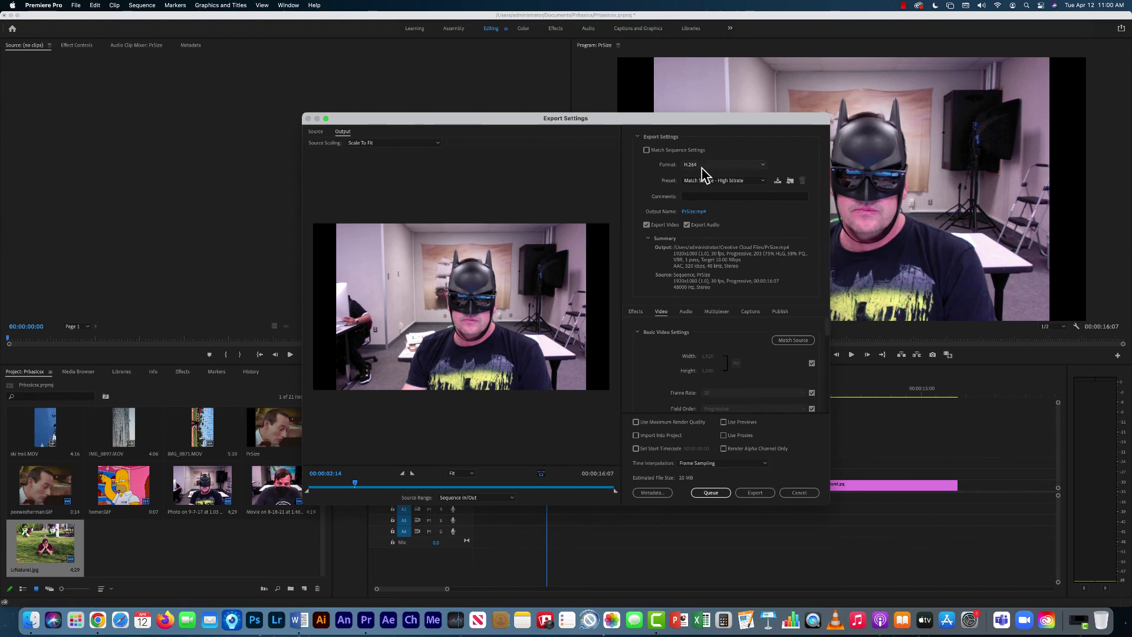
{"action": "left_click", "coordinate": [703, 165]}
{"action": "left_click", "coordinate": [702, 261]}
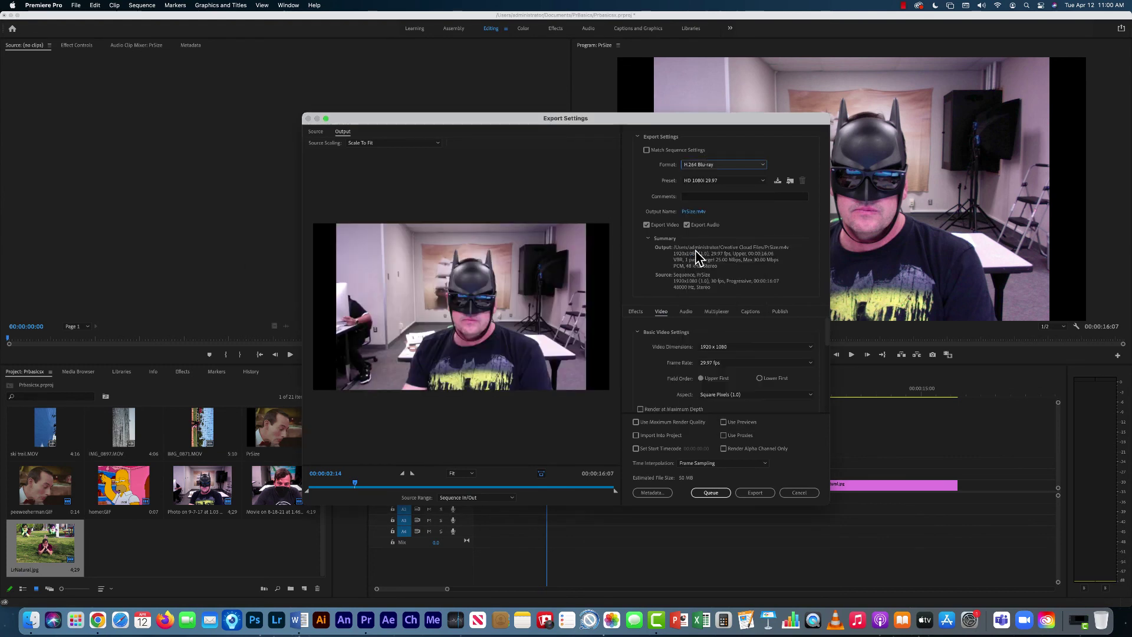
{"action": "left_click", "coordinate": [702, 165]}
{"action": "left_click", "coordinate": [695, 251]}
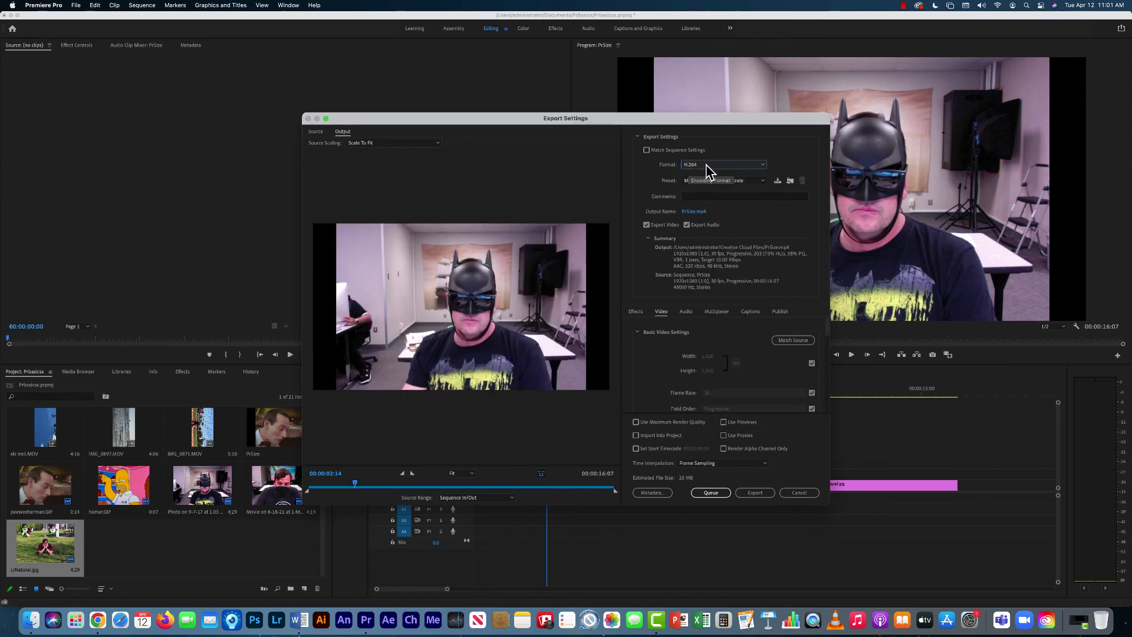
Set the output file to PrSize.mp4 in Creative Cloud Files
{"action": "left_click", "coordinate": [688, 212]}
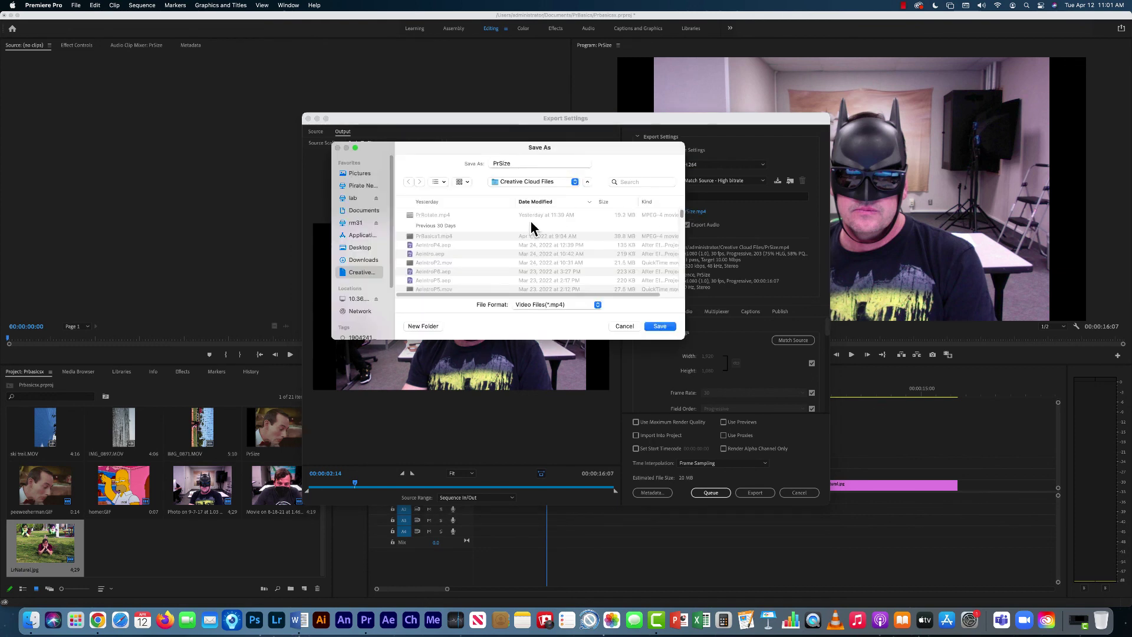
{"action": "left_click", "coordinate": [514, 184]}
{"action": "left_click", "coordinate": [514, 183]}
{"action": "left_click", "coordinate": [658, 326]}
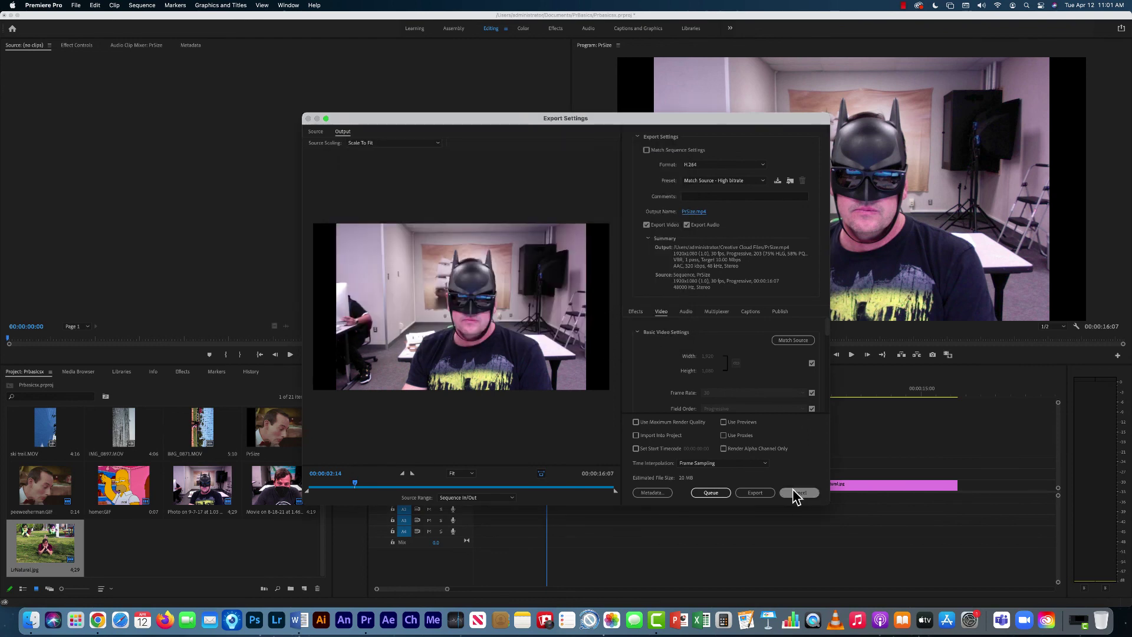
Start the export of the PrSize sequence to PrSize.mp4
{"action": "left_click", "coordinate": [758, 495]}
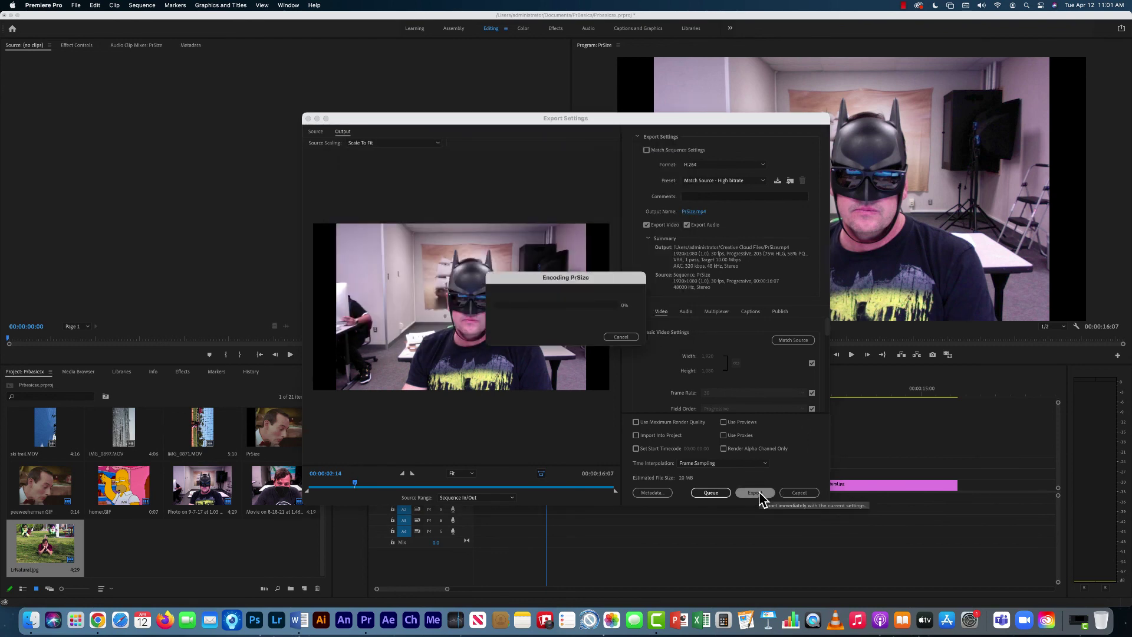